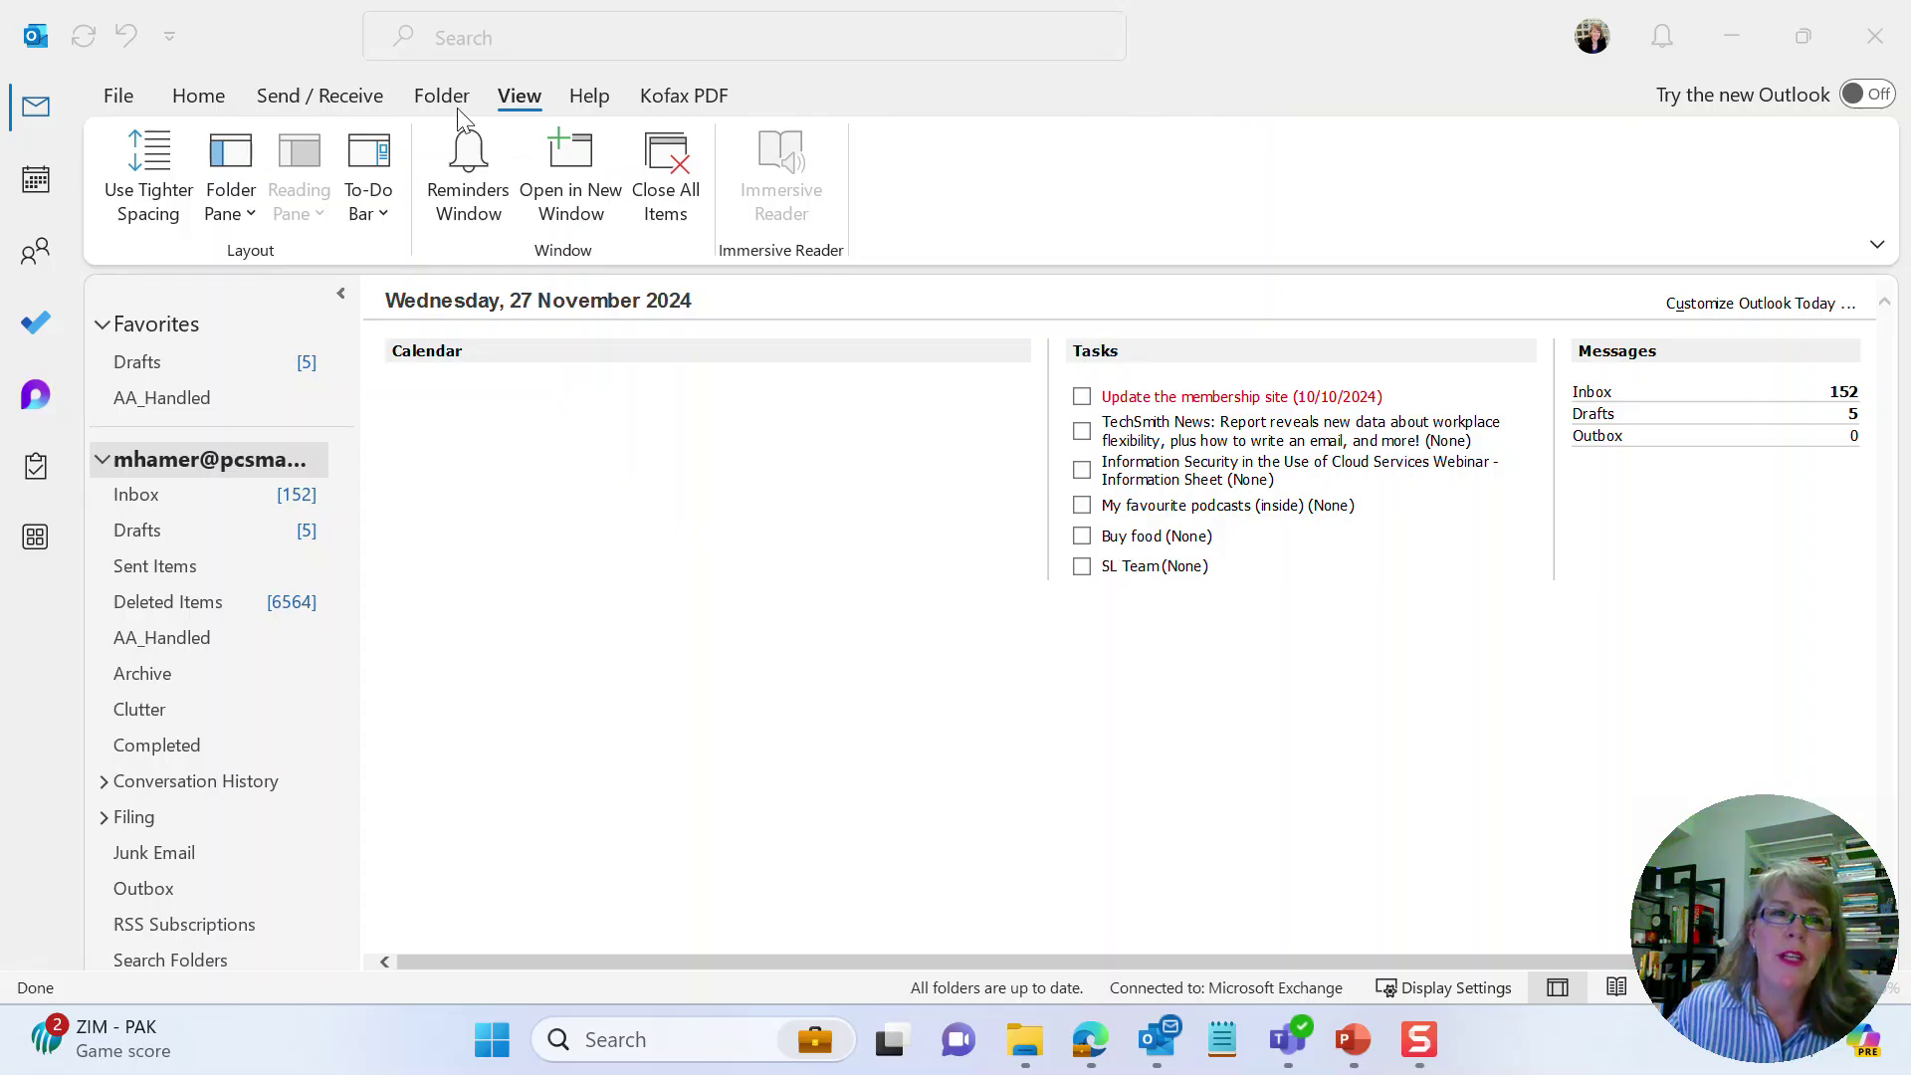
- Focus Outlook and bring up the context menu for the 6564-item Deleted Items folder
click(194, 96)
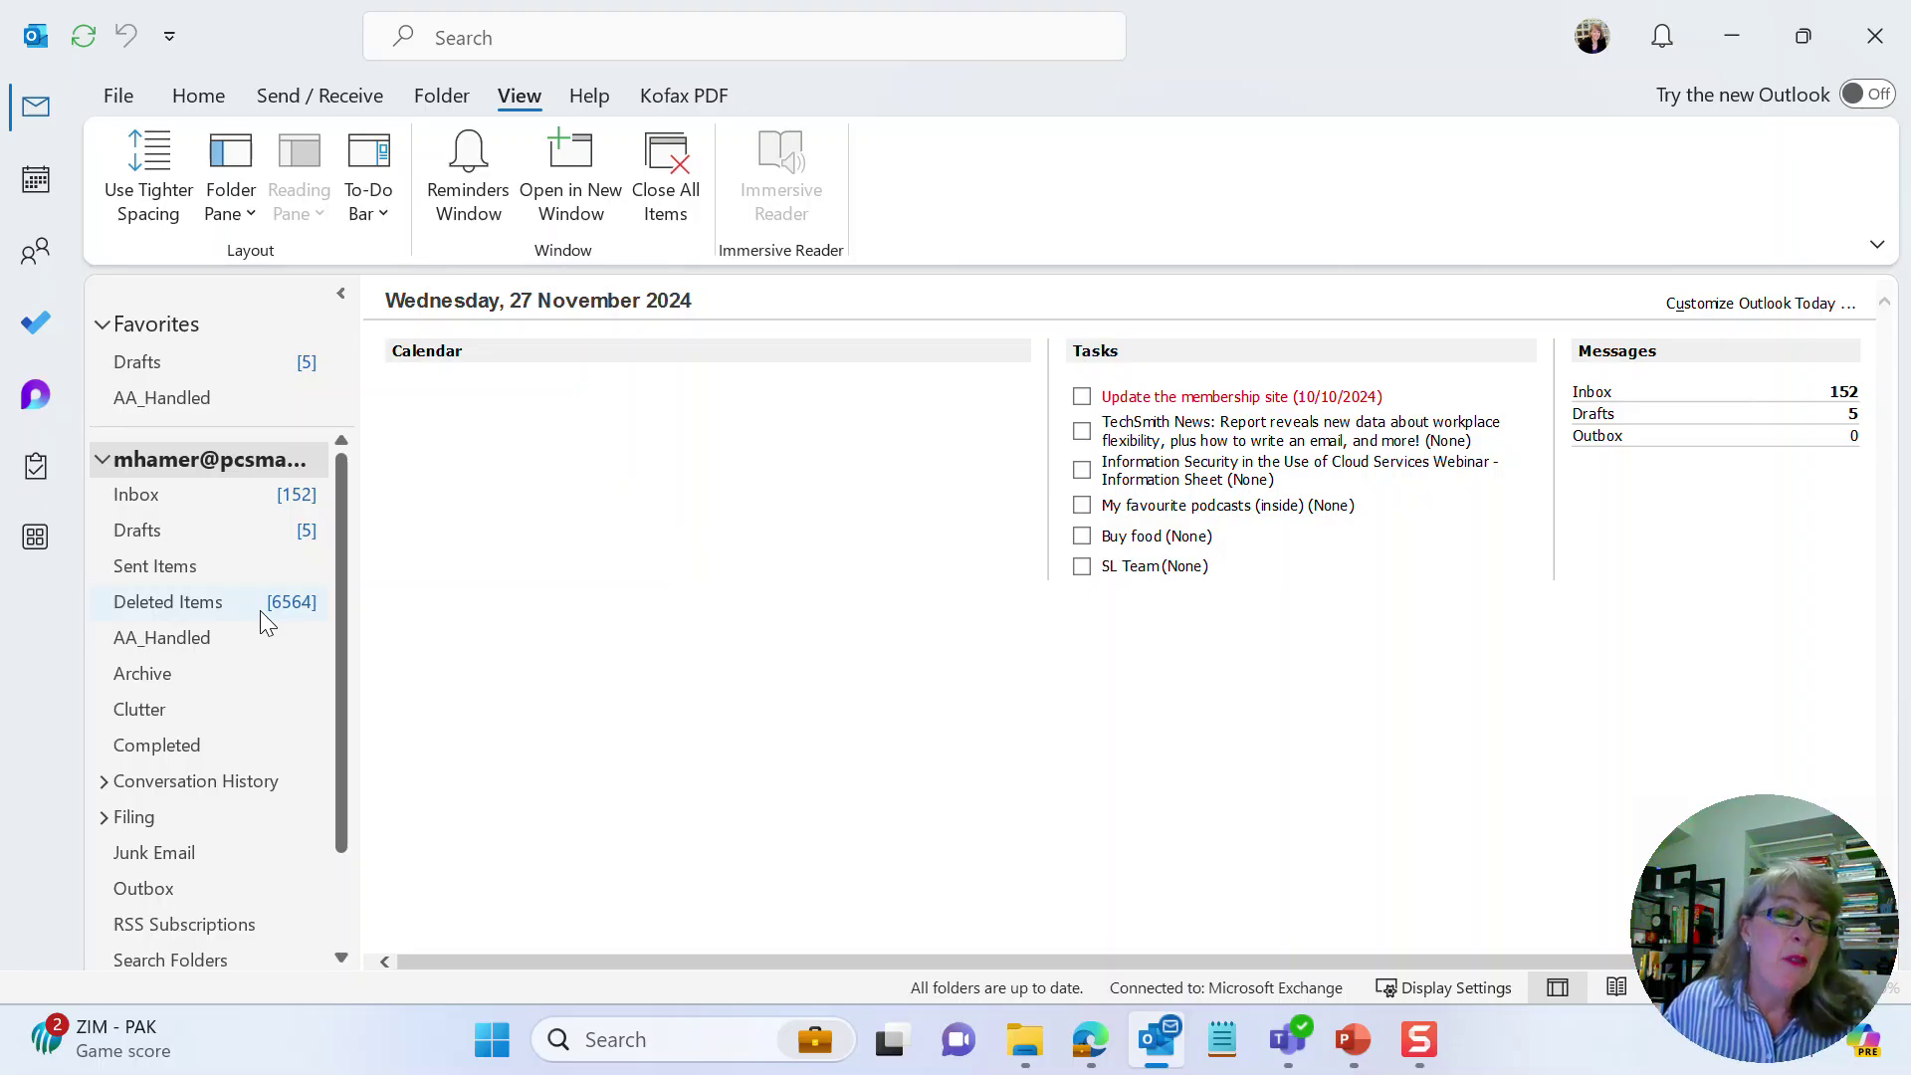
right_click(199, 602)
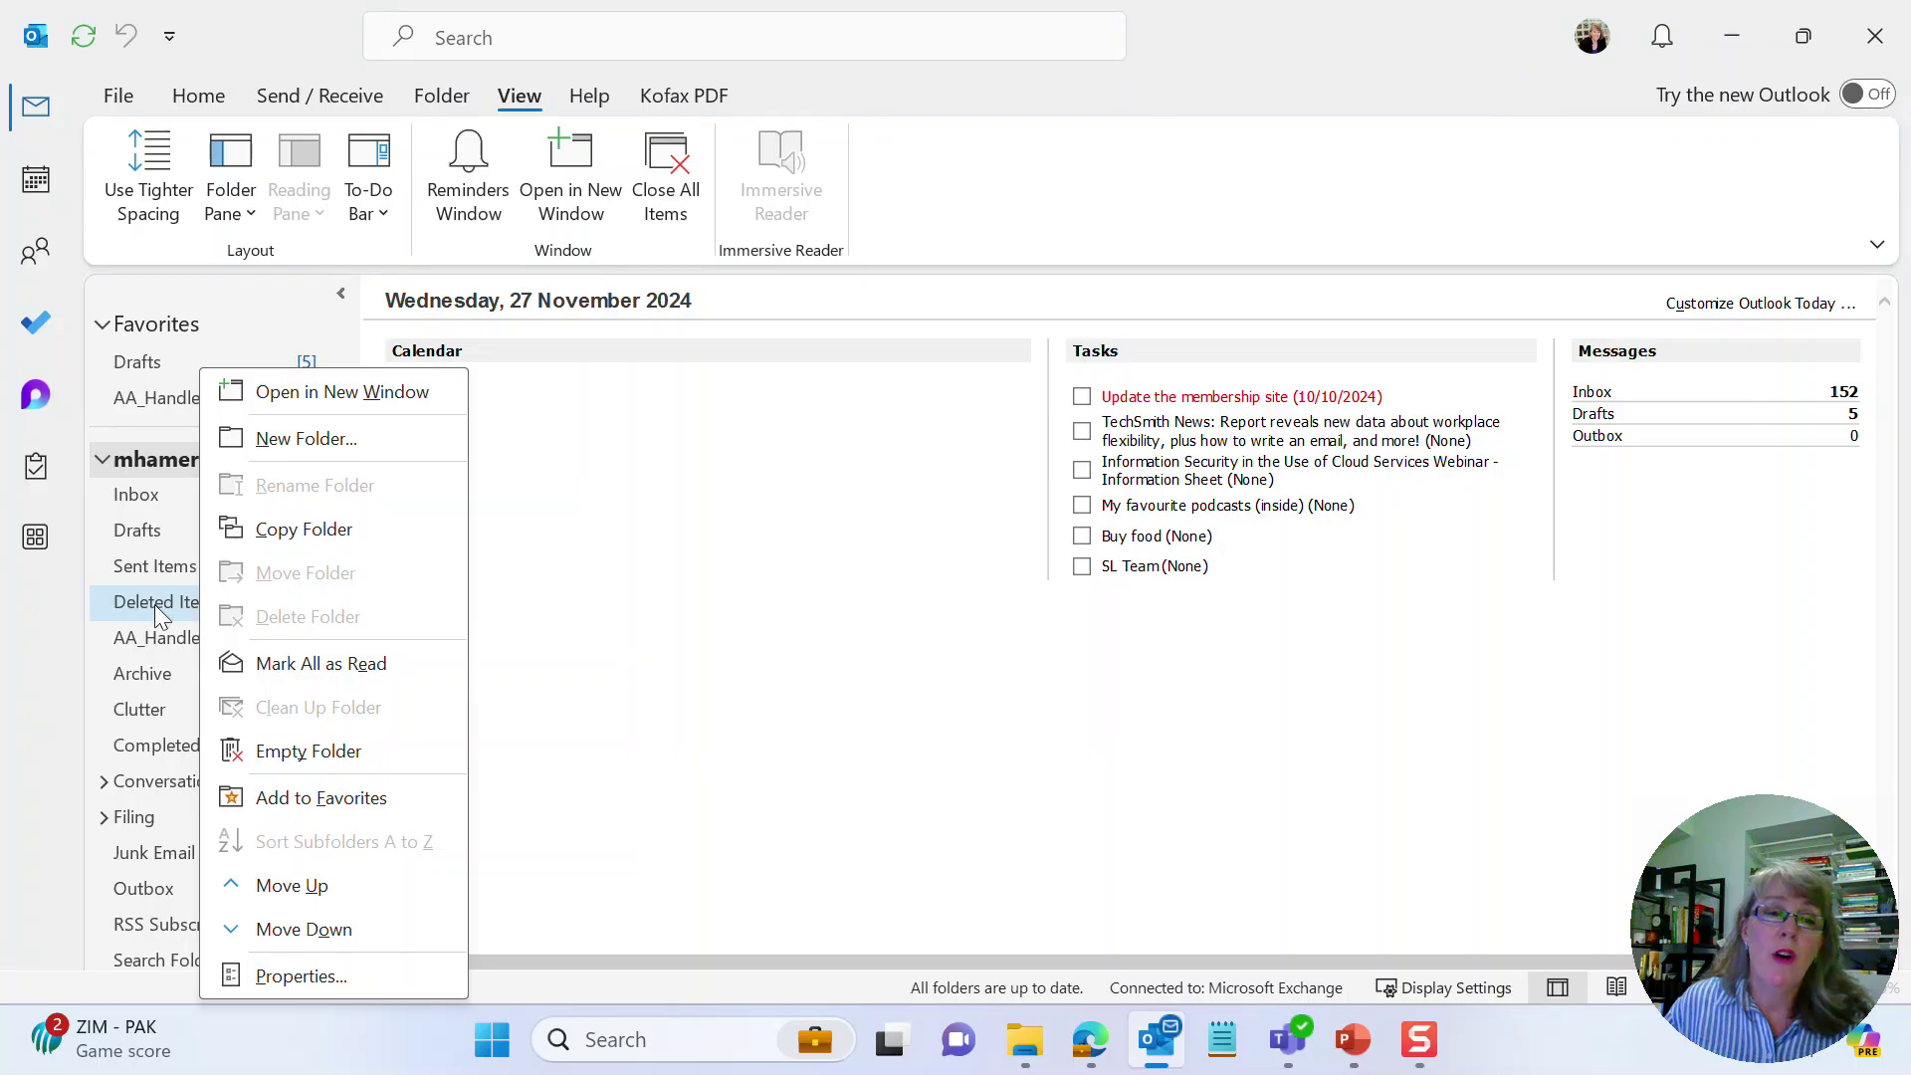
- Review the Deleted Items folder properties, then open its 6,564-message list
click(360, 979)
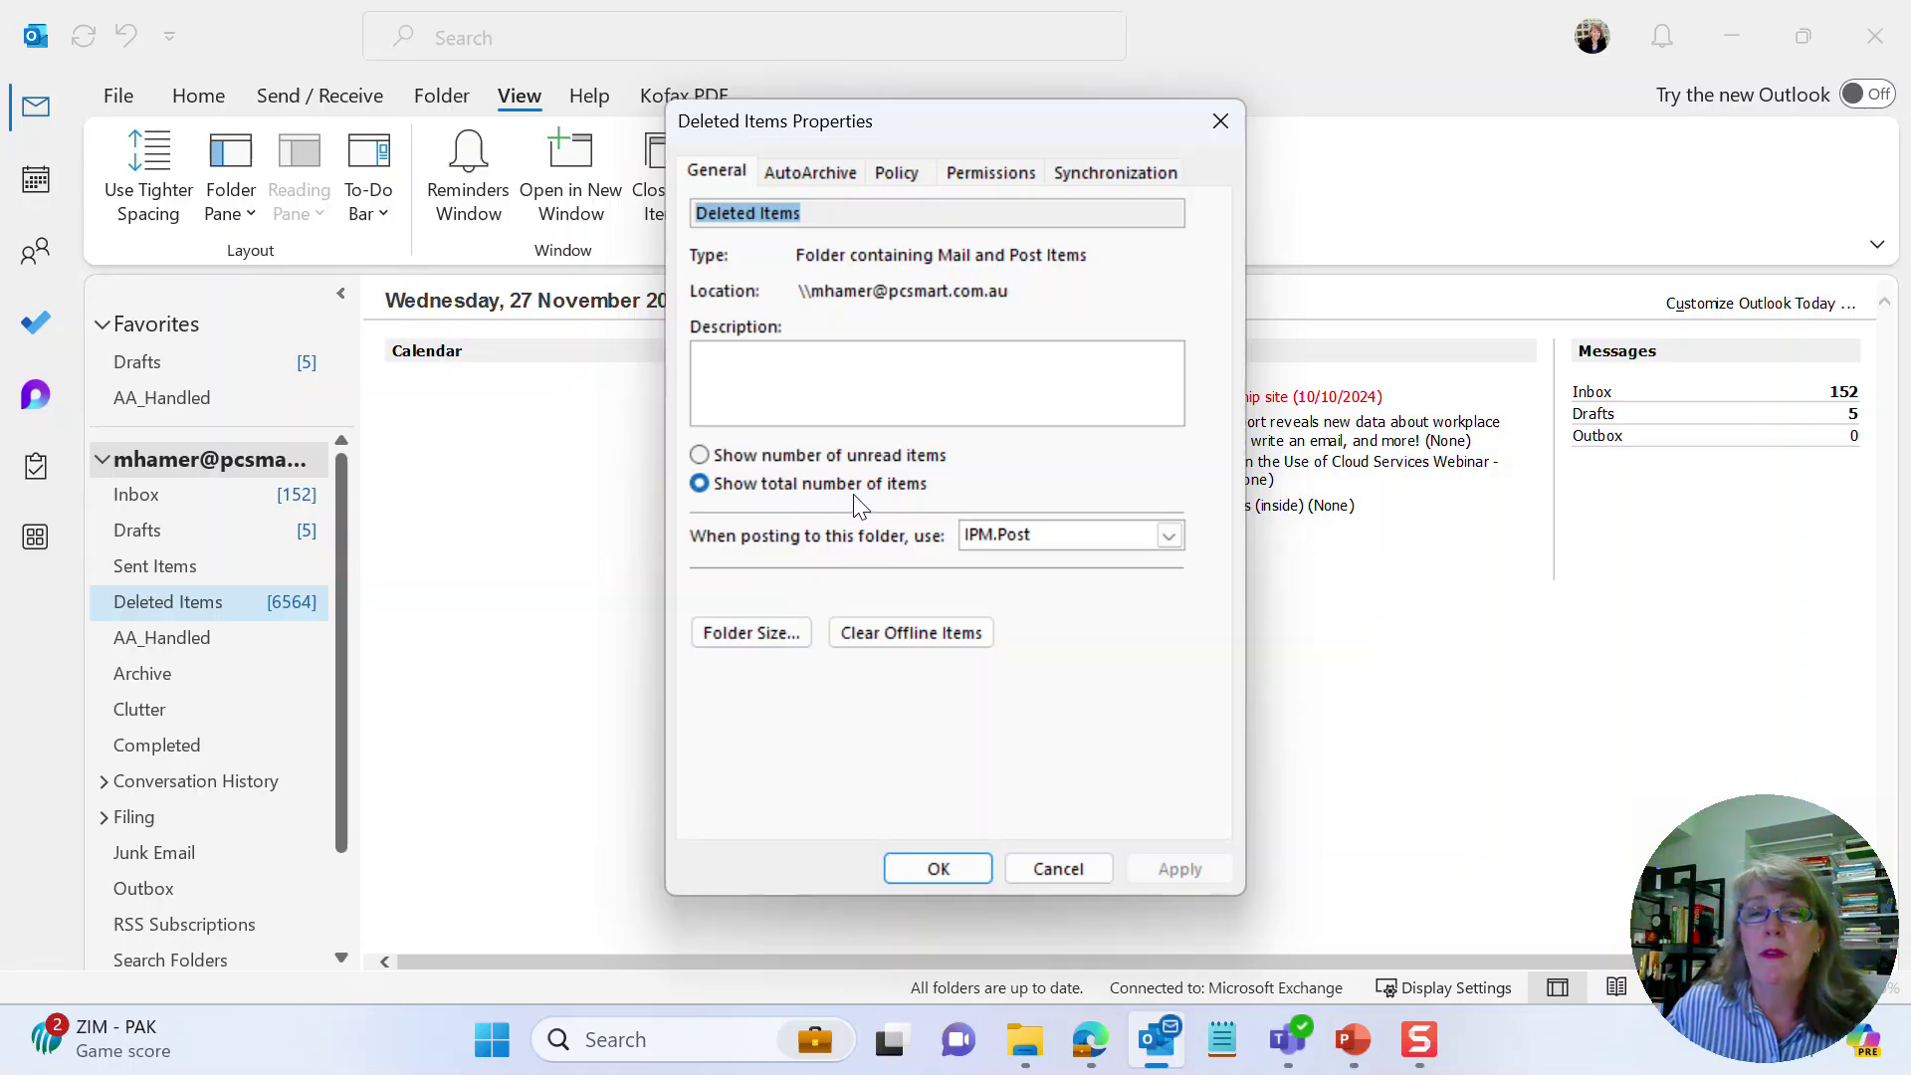
click(935, 867)
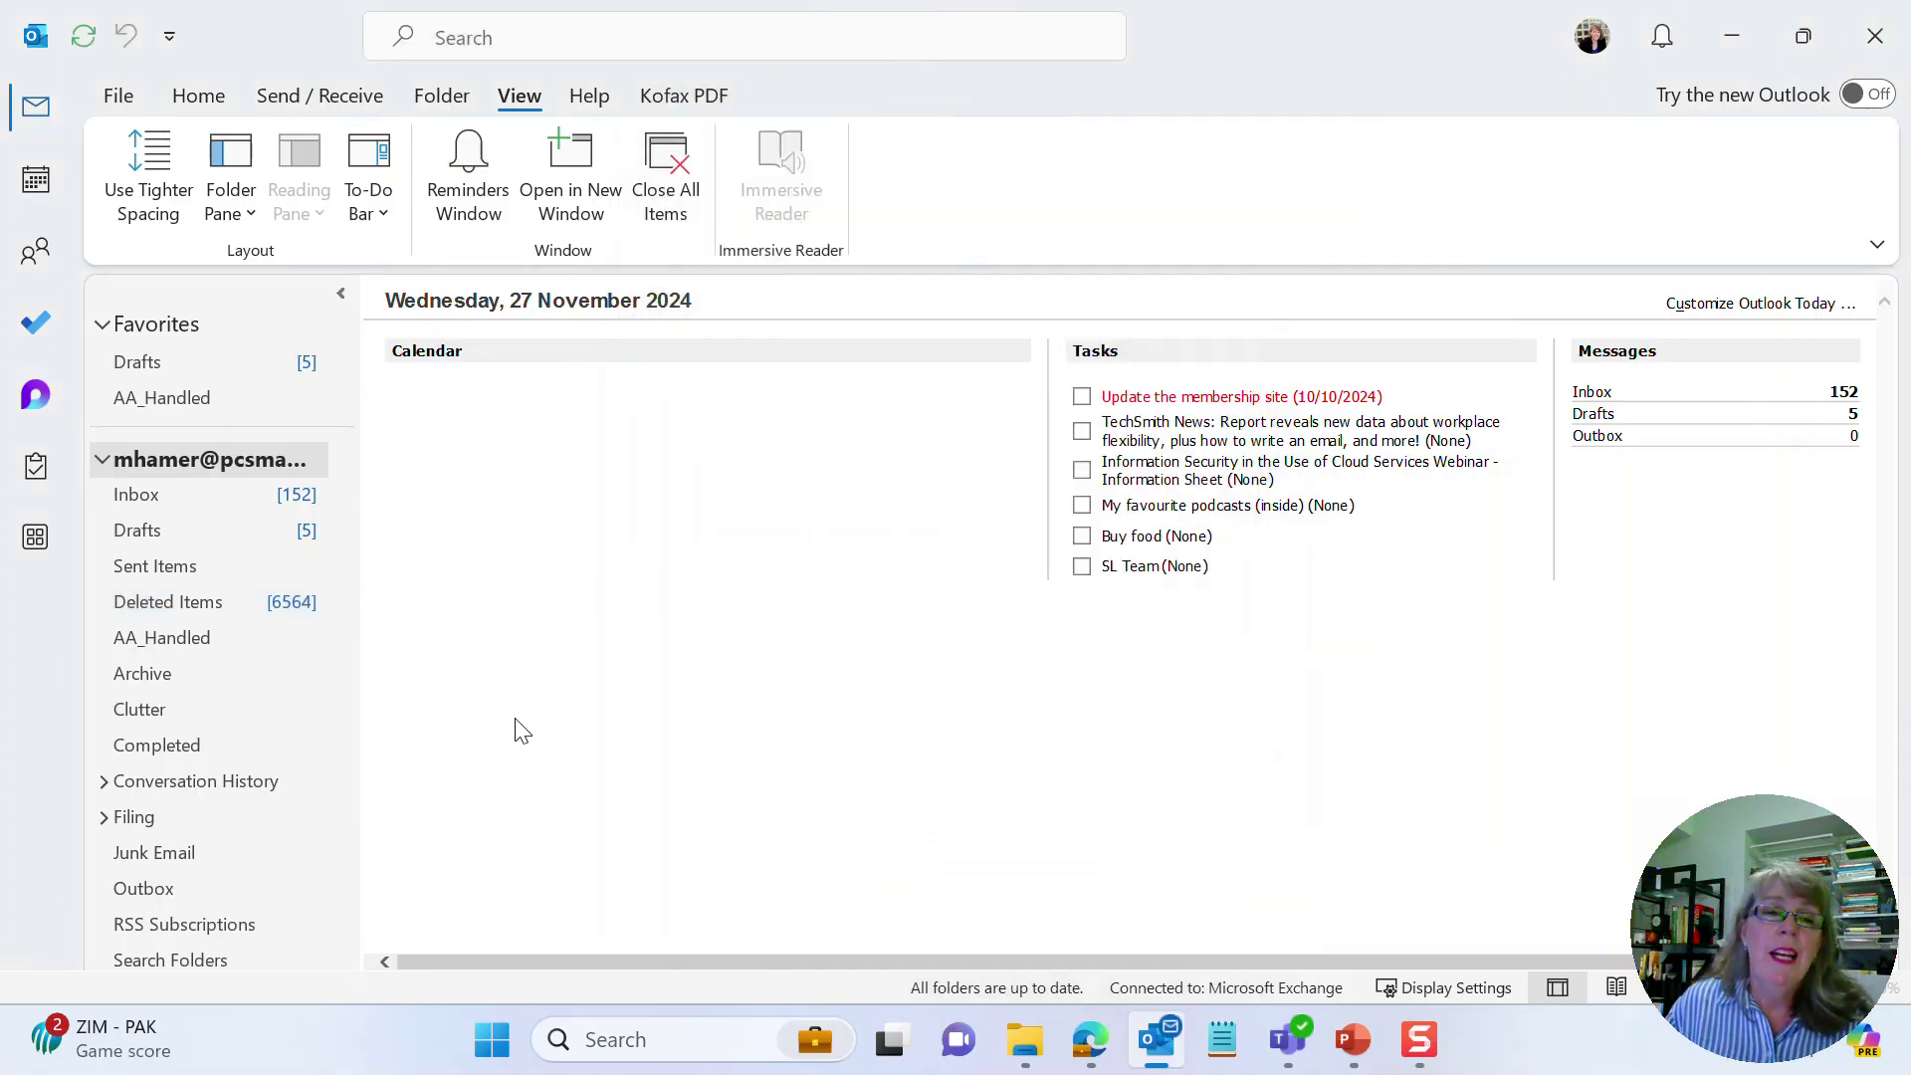
click(211, 606)
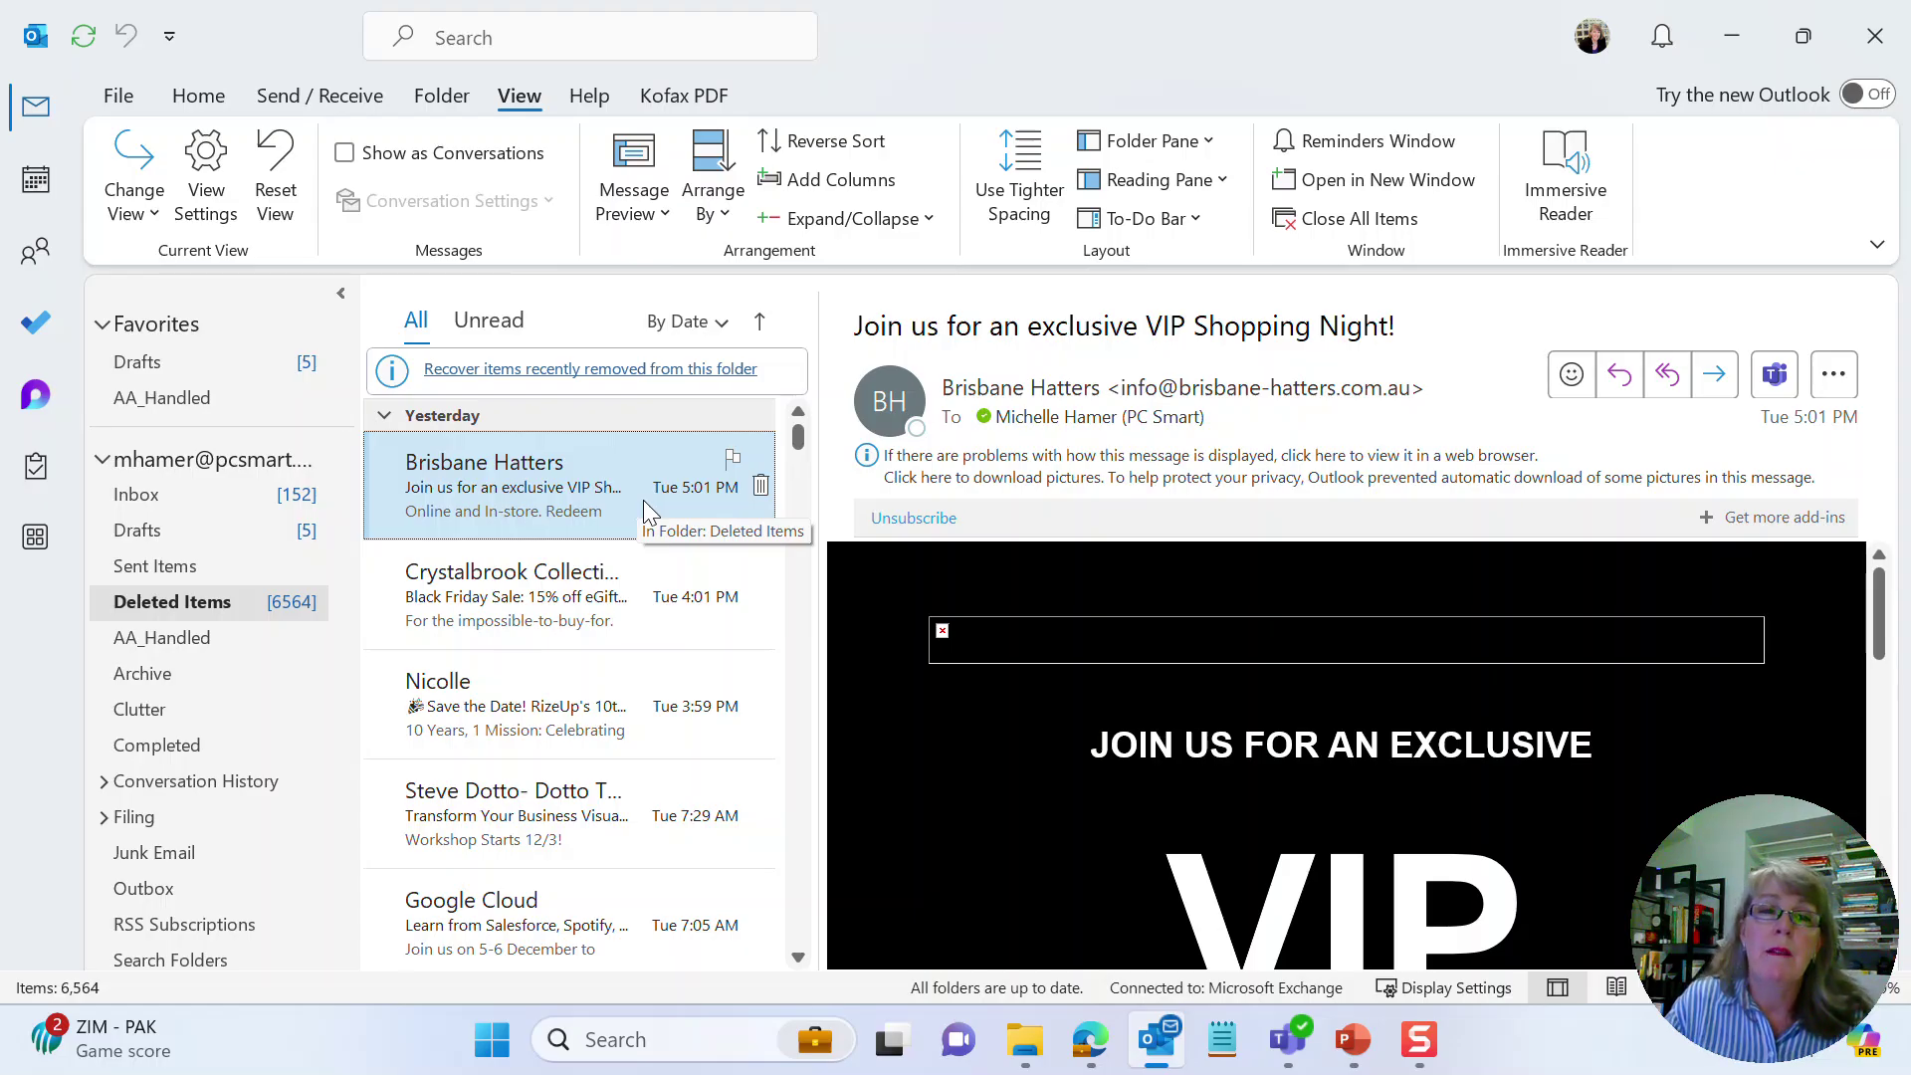
- Permanently delete the selected Brisbane Hatters message, leaving 6563 items
key(Delete)
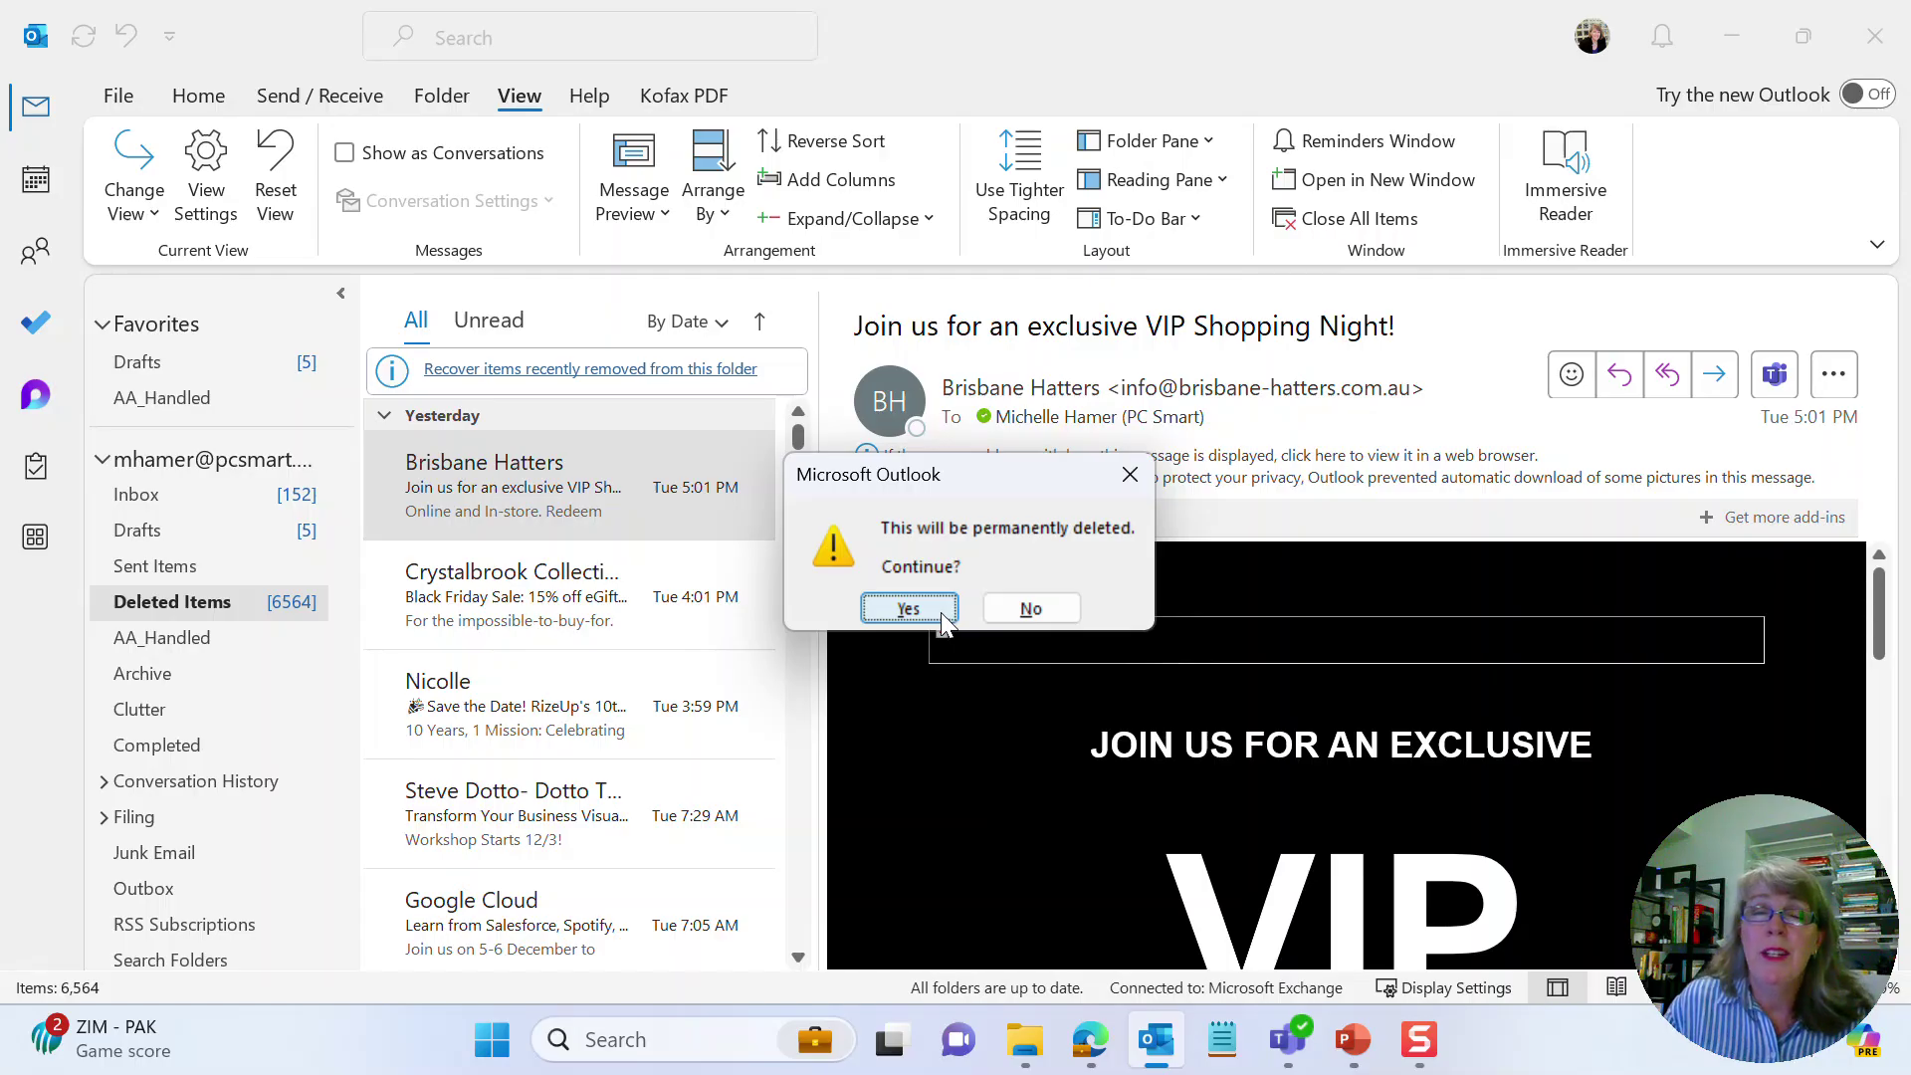
click(924, 606)
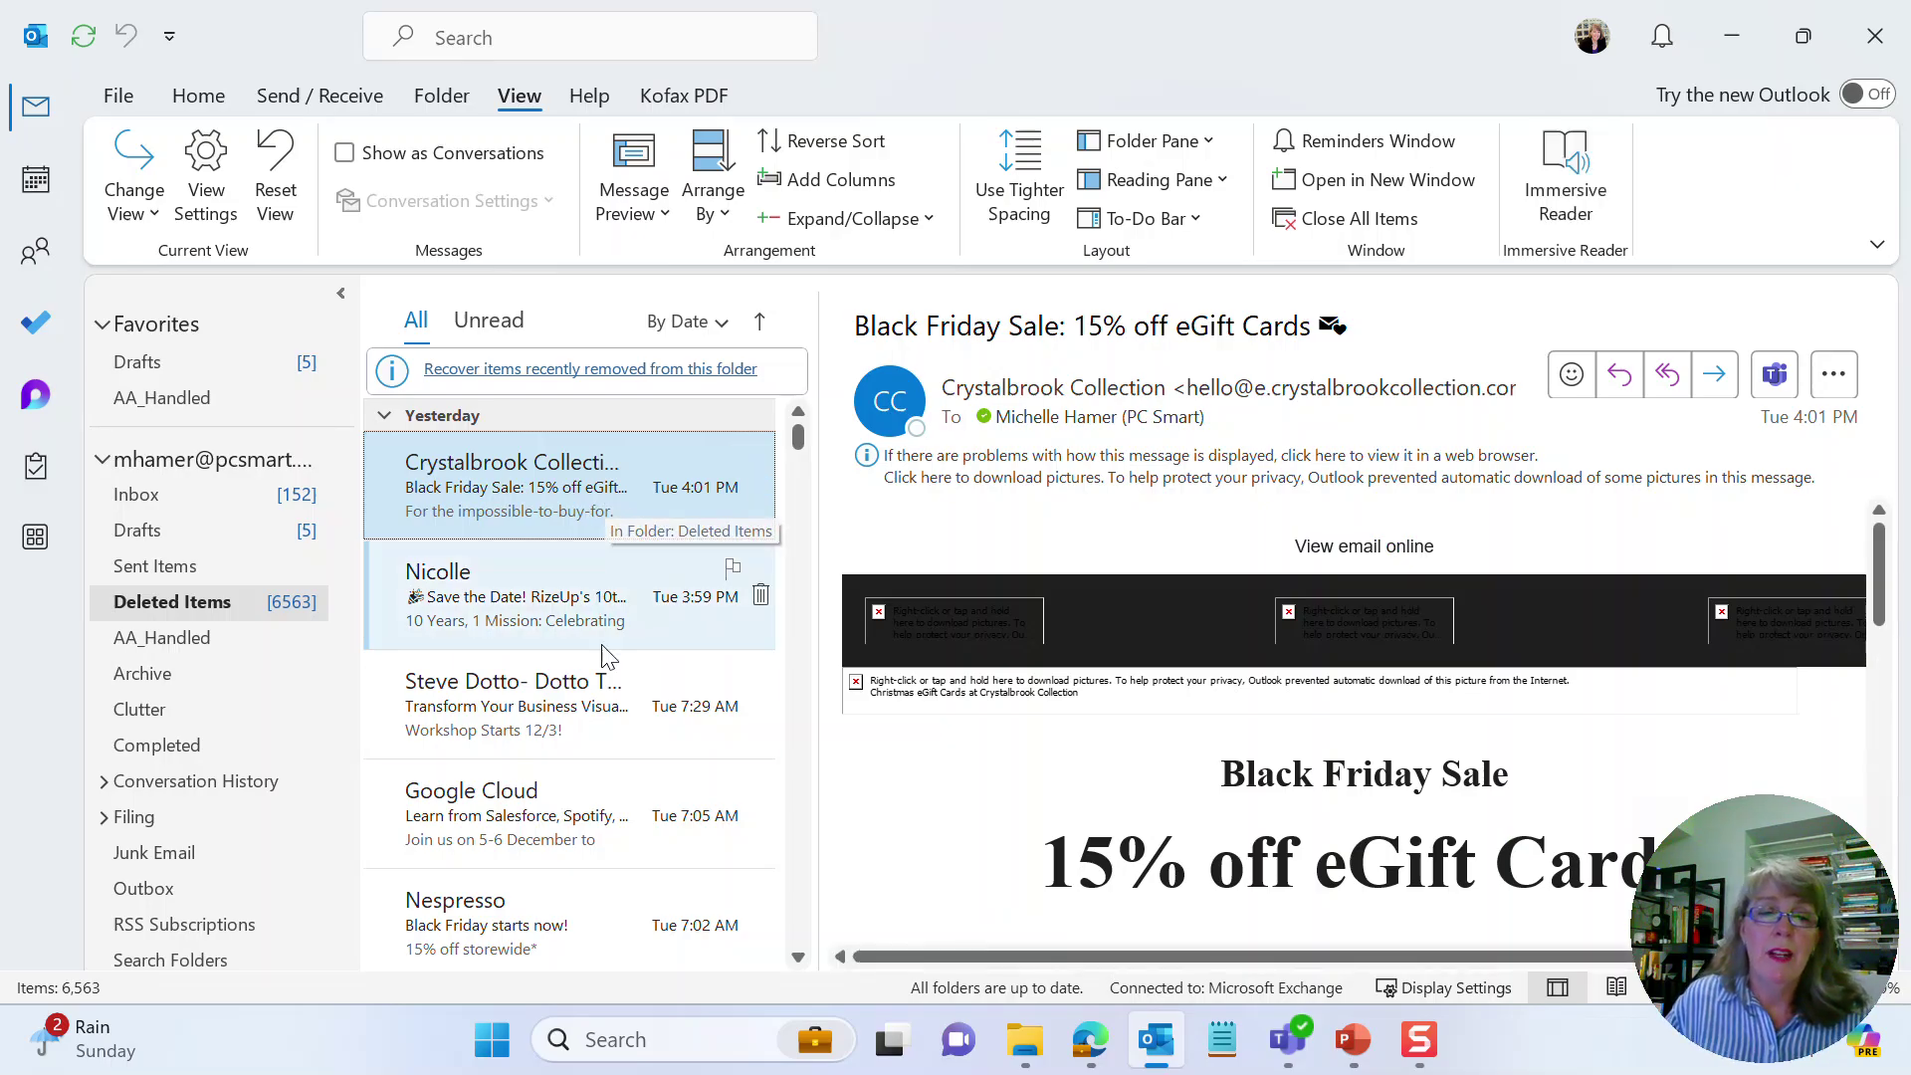
- Permanently delete the Crystalbrook Collection, Nicolle, Steve Dotto and Google Cloud messages as one range
shift+click(591, 828)
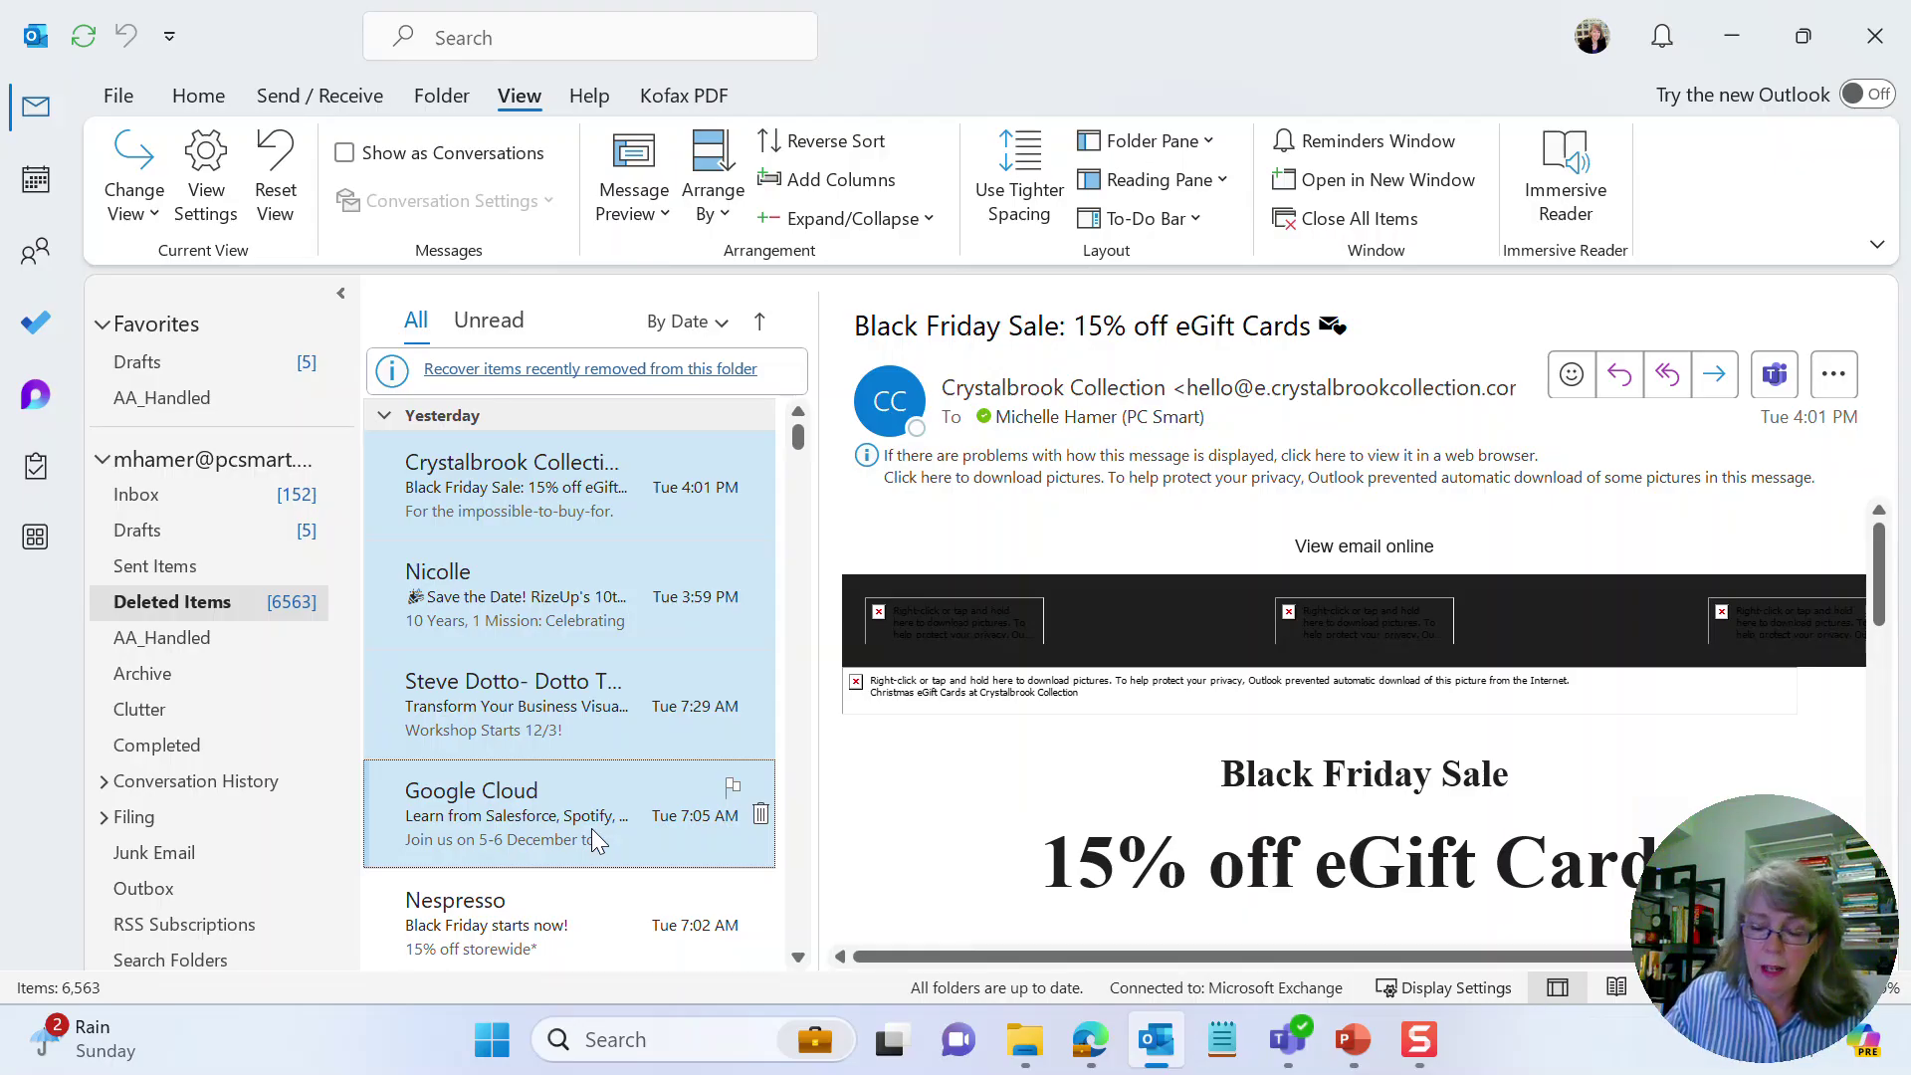
key(Delete)
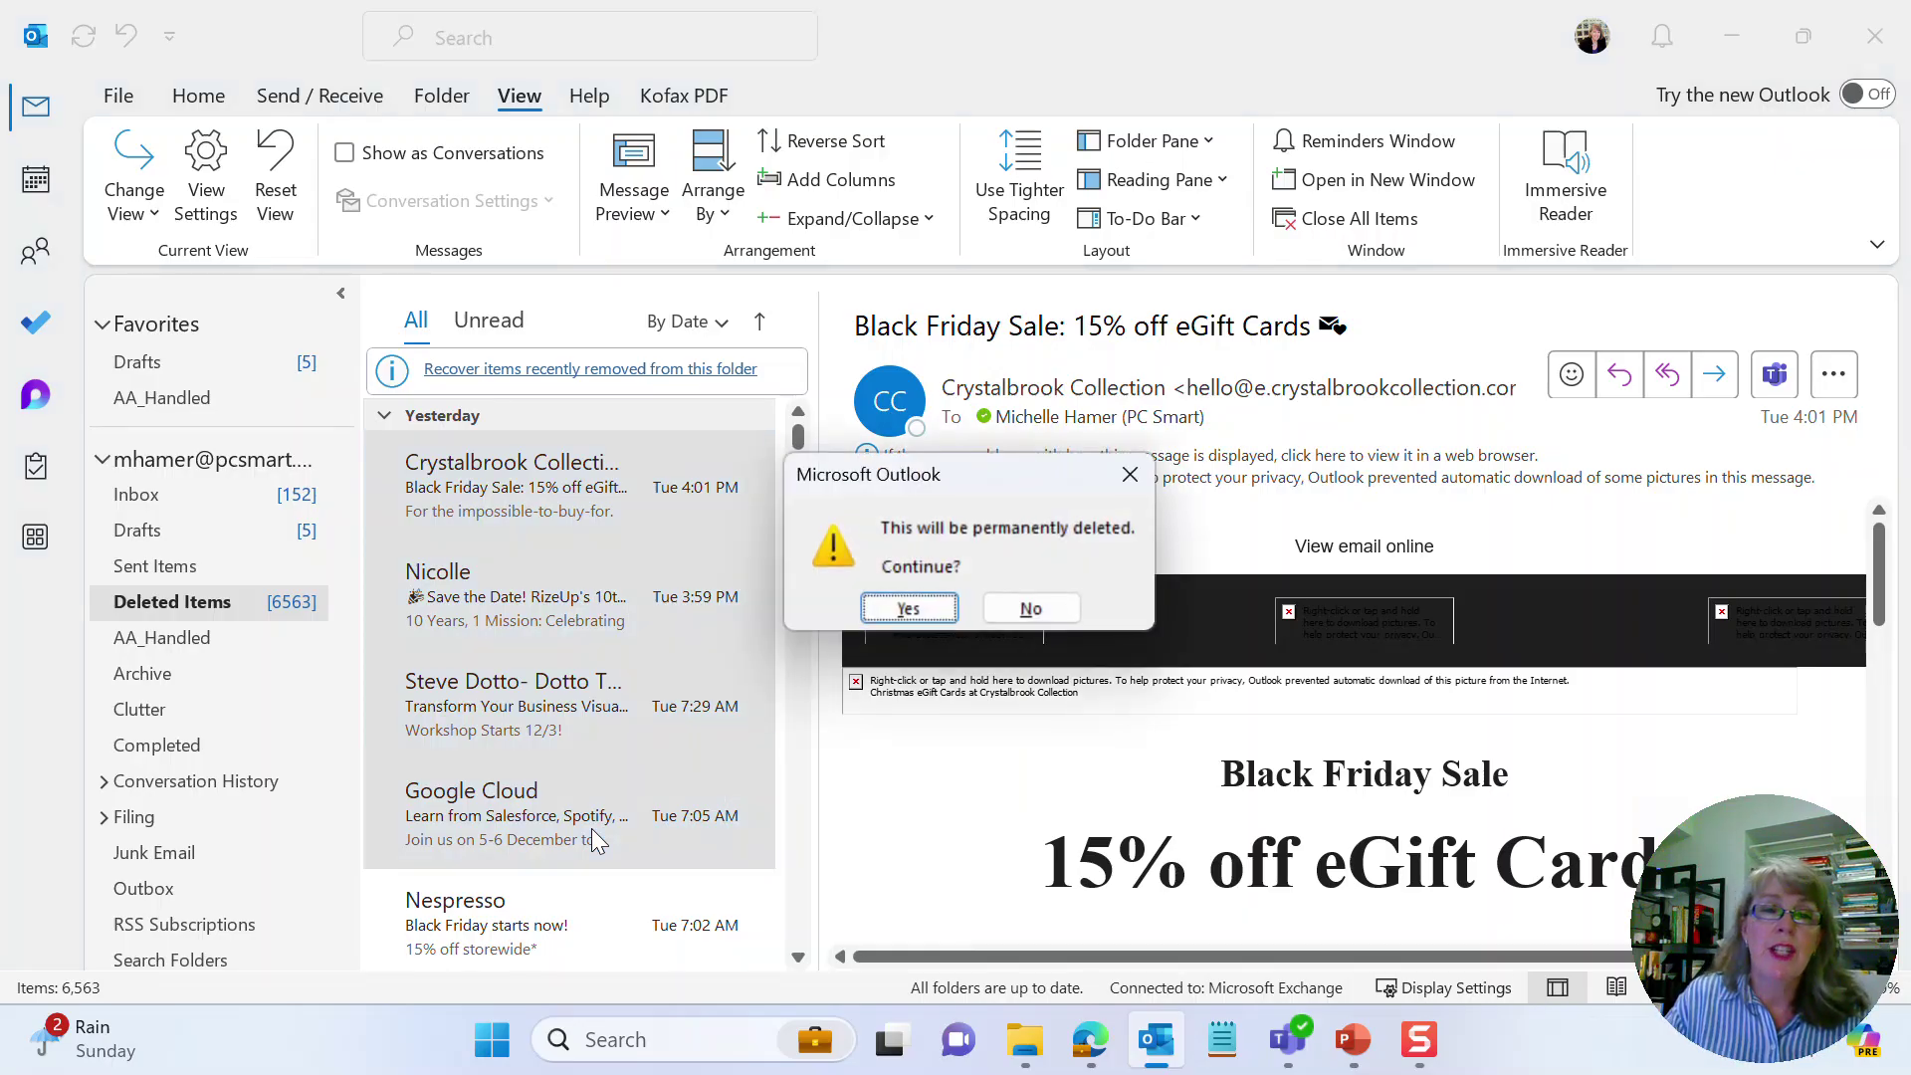
click(909, 608)
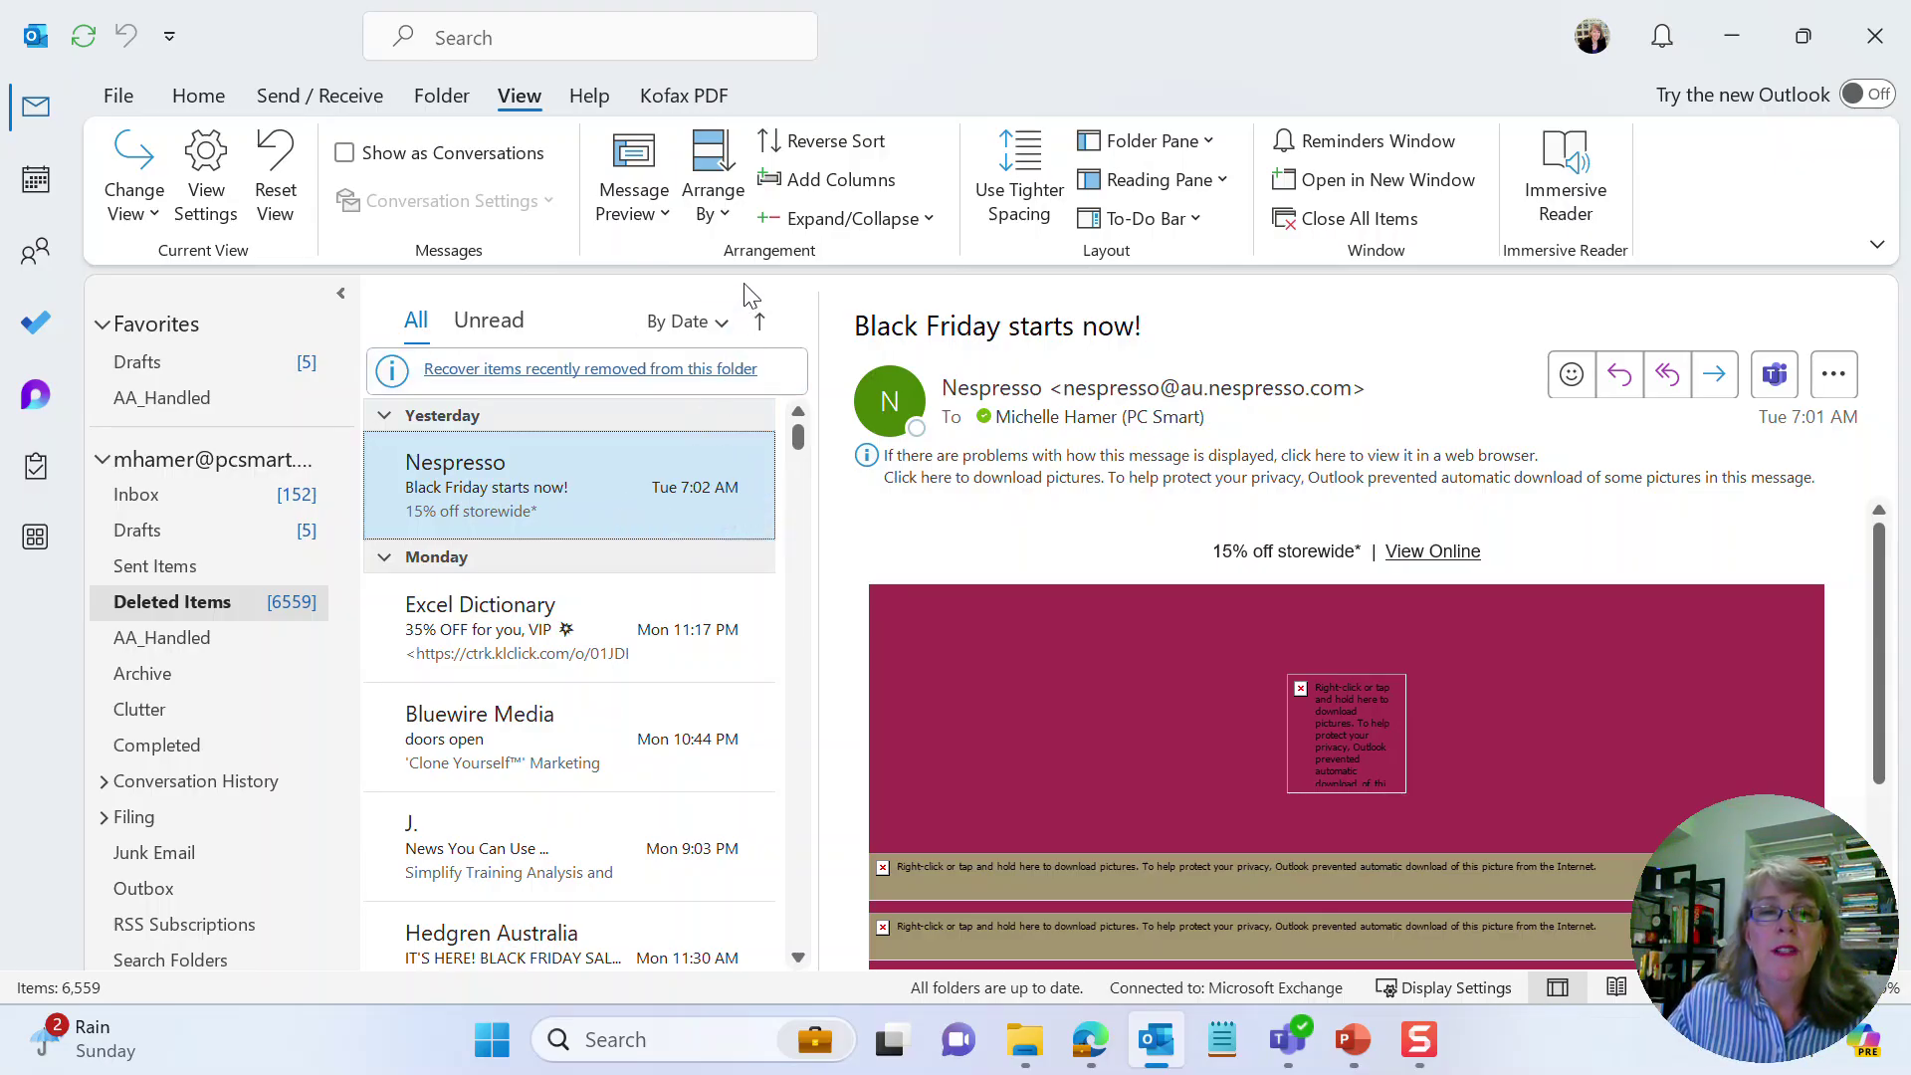
- Arrange the Deleted Items messages by sender (From) and scroll to the Nespresso group
click(722, 323)
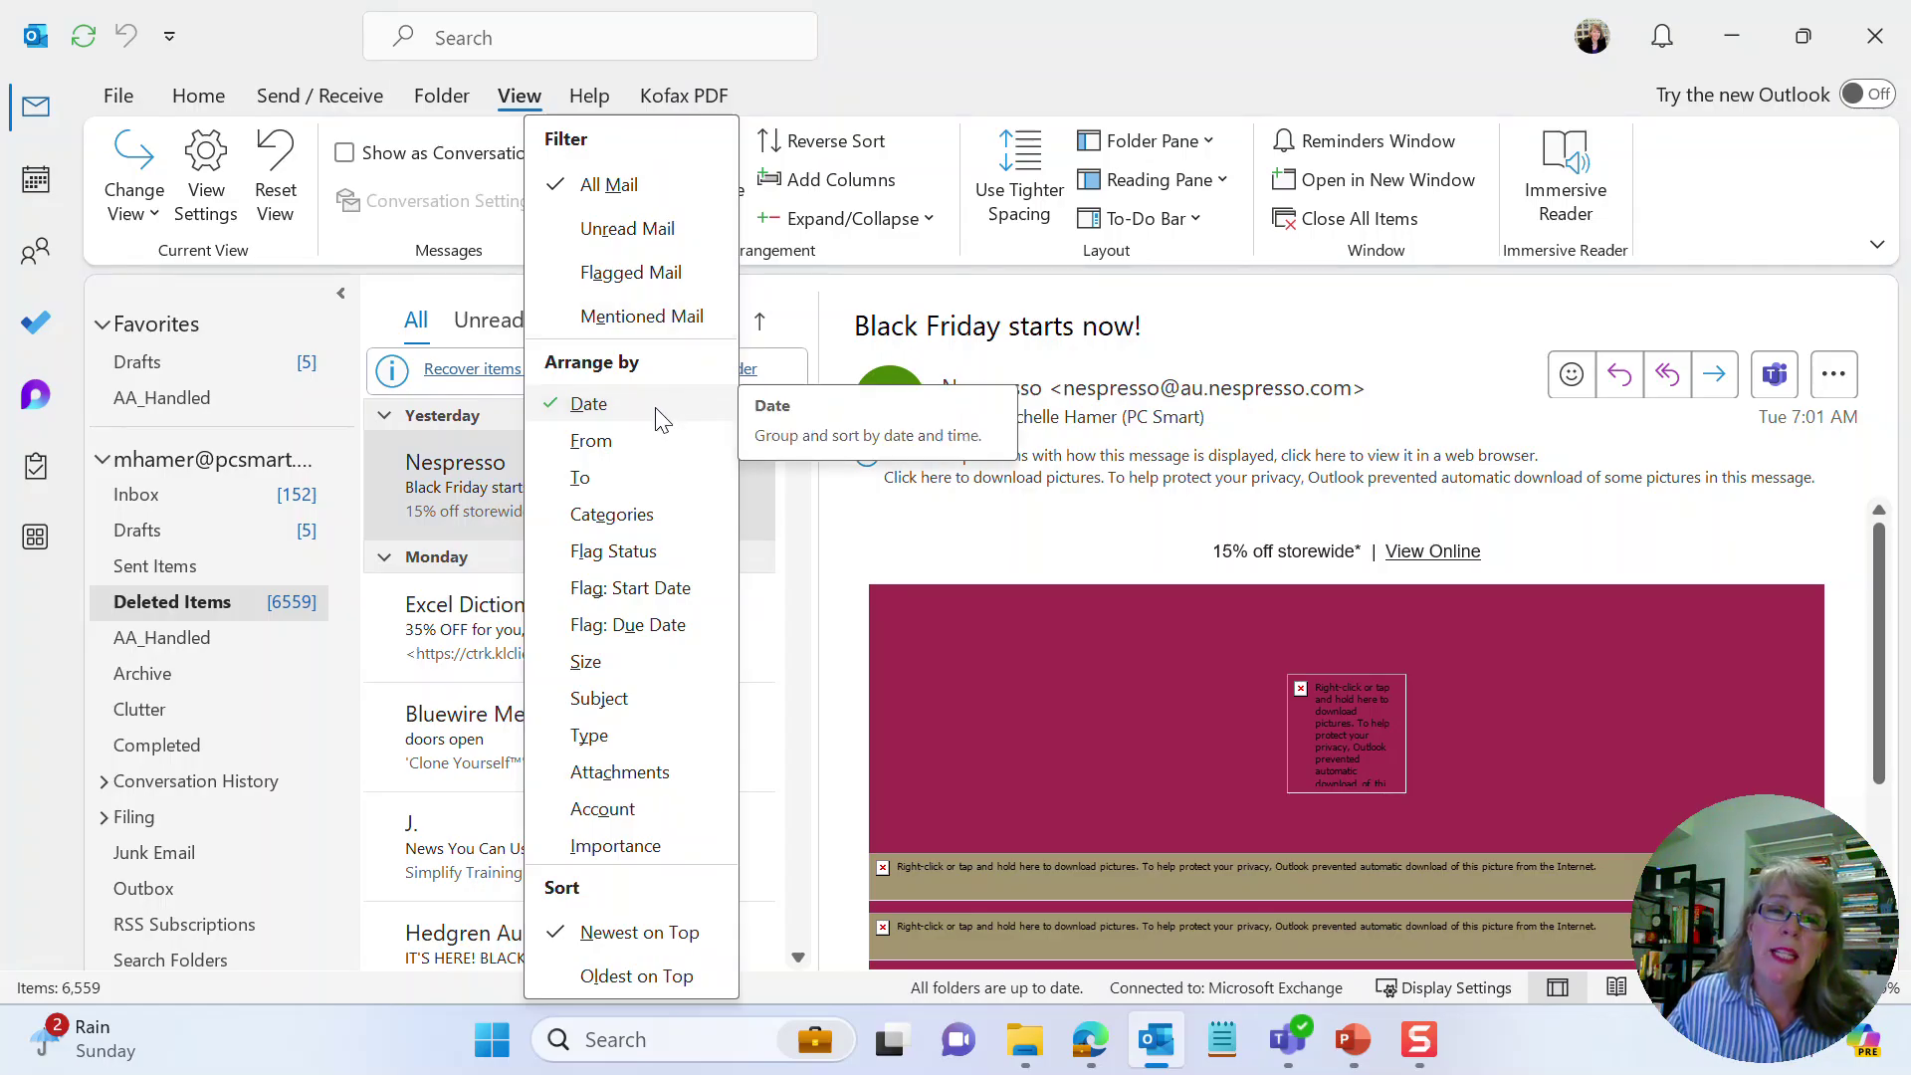
click(636, 444)
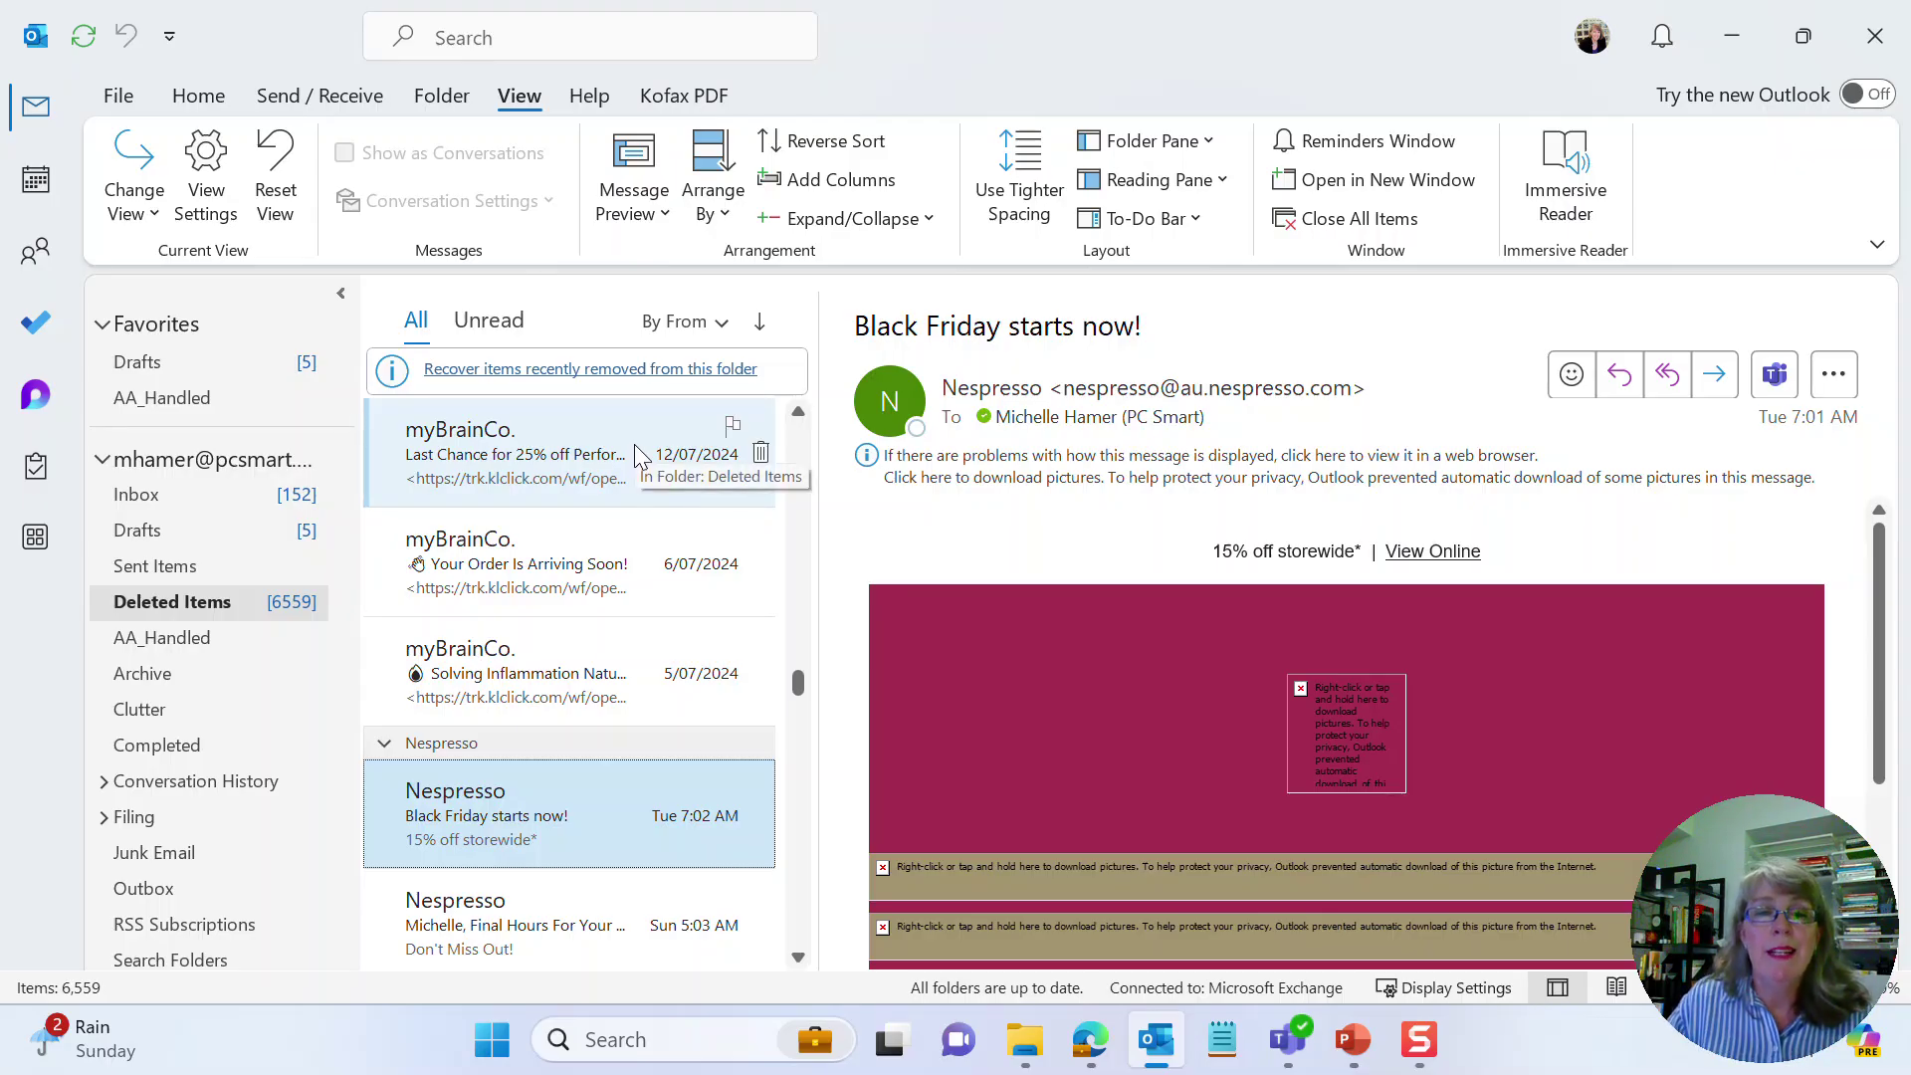
scroll(637, 458, down, 1)
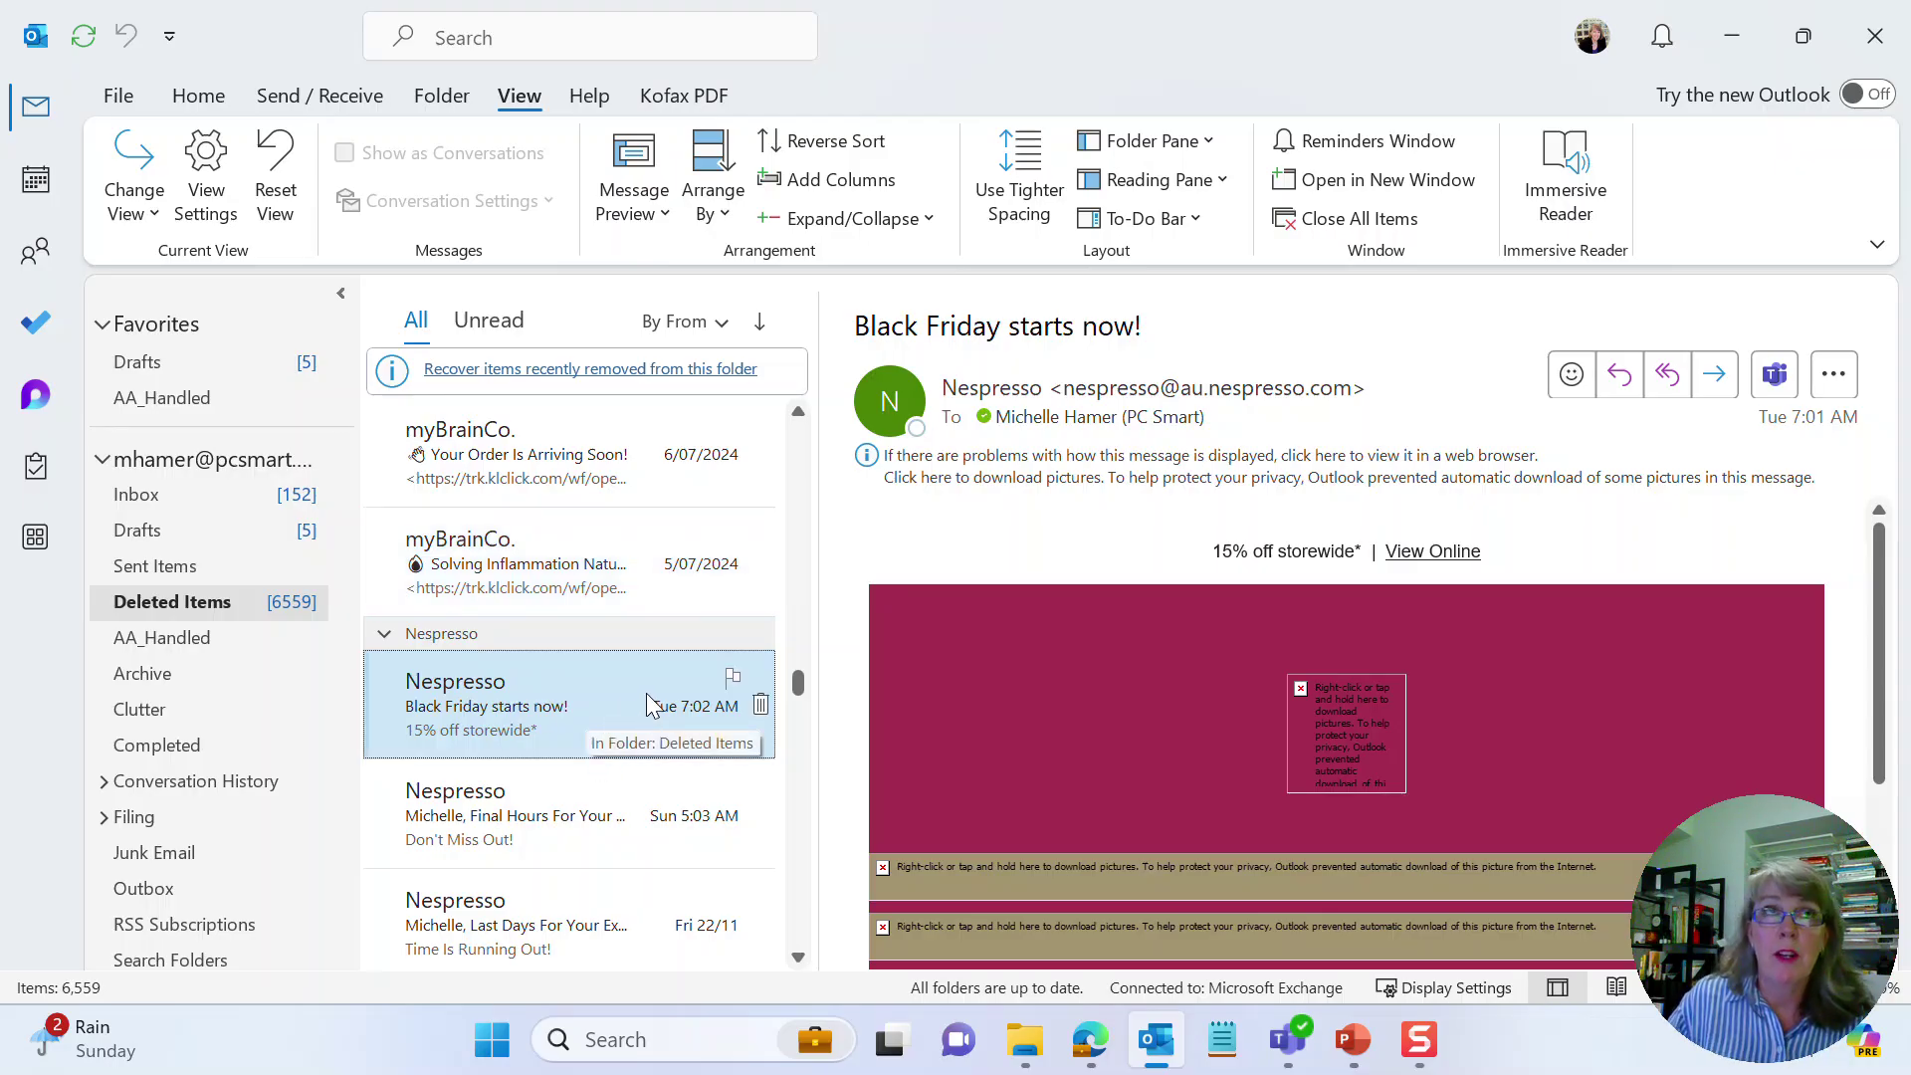
scroll(647, 689, down, 2)
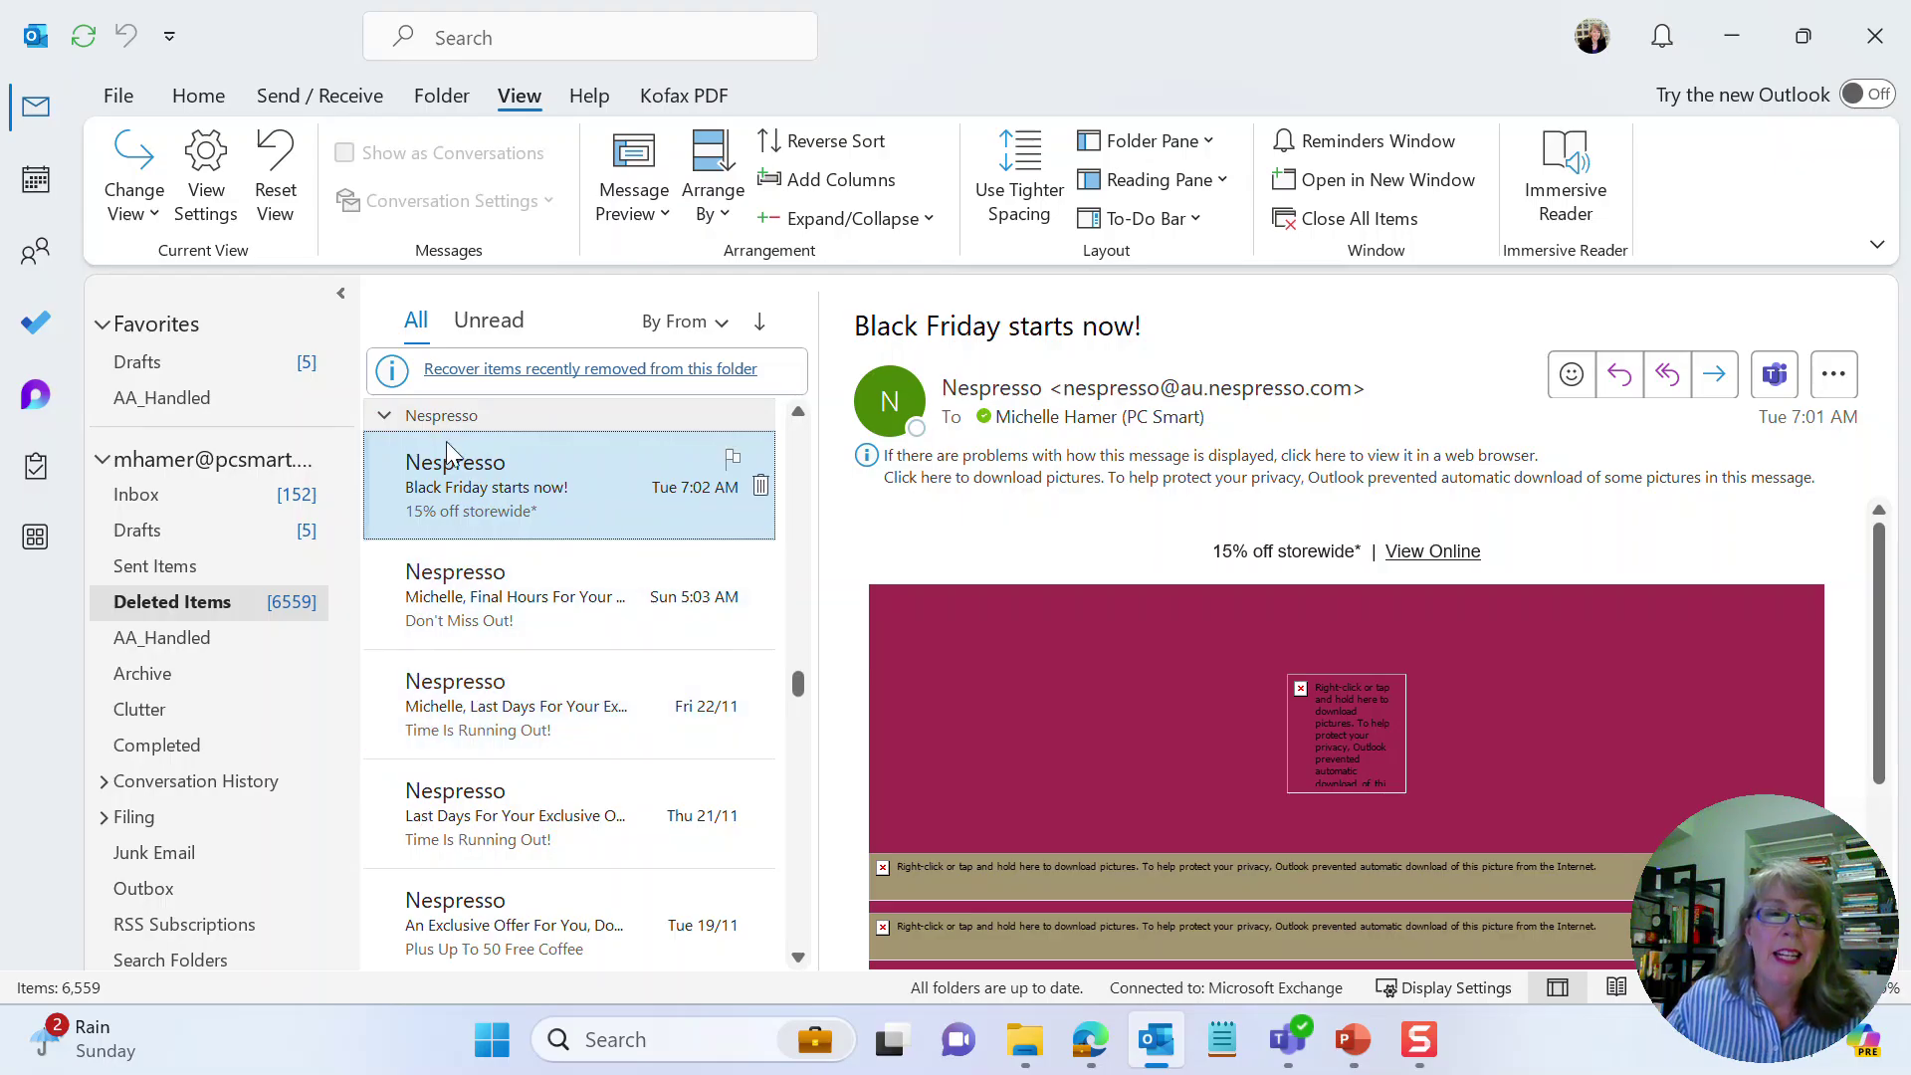
- Permanently delete the entire Nespresso sender group, leaving 6554 items
click(438, 415)
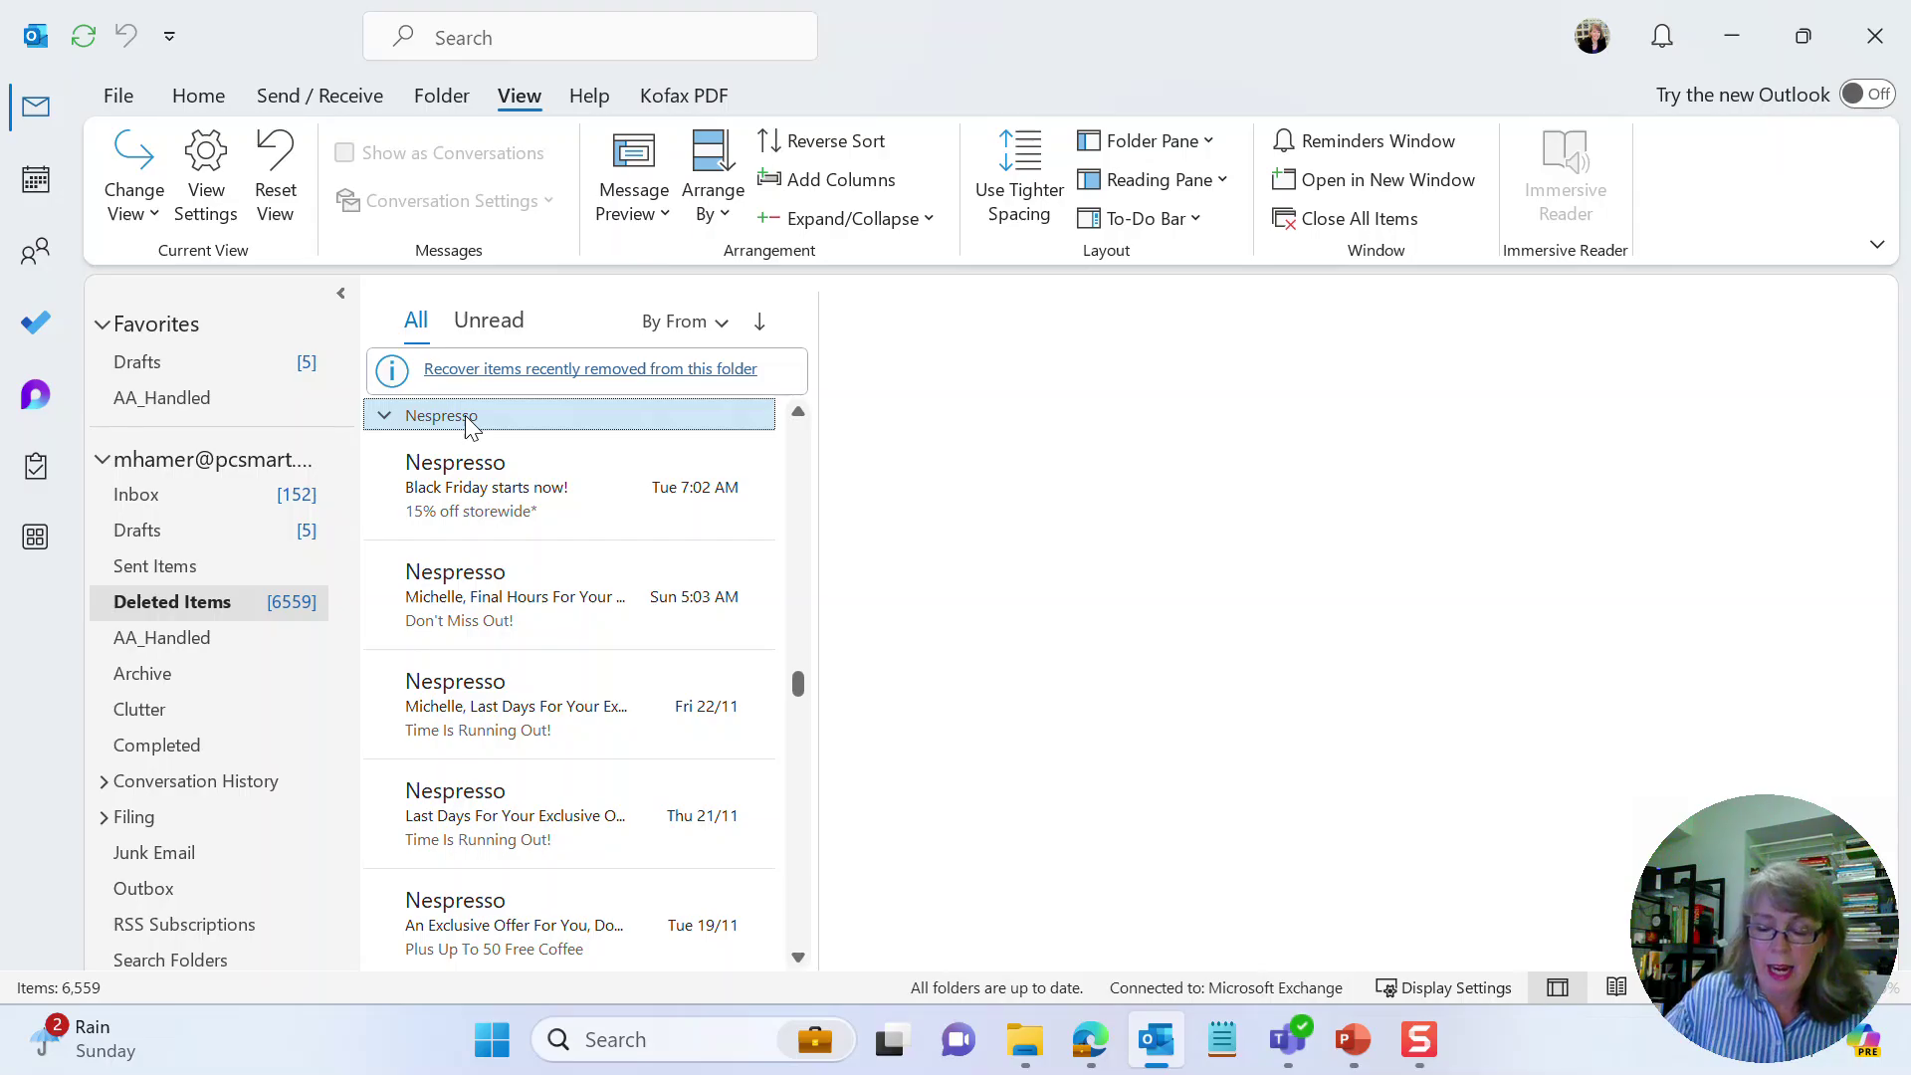
key(Delete)
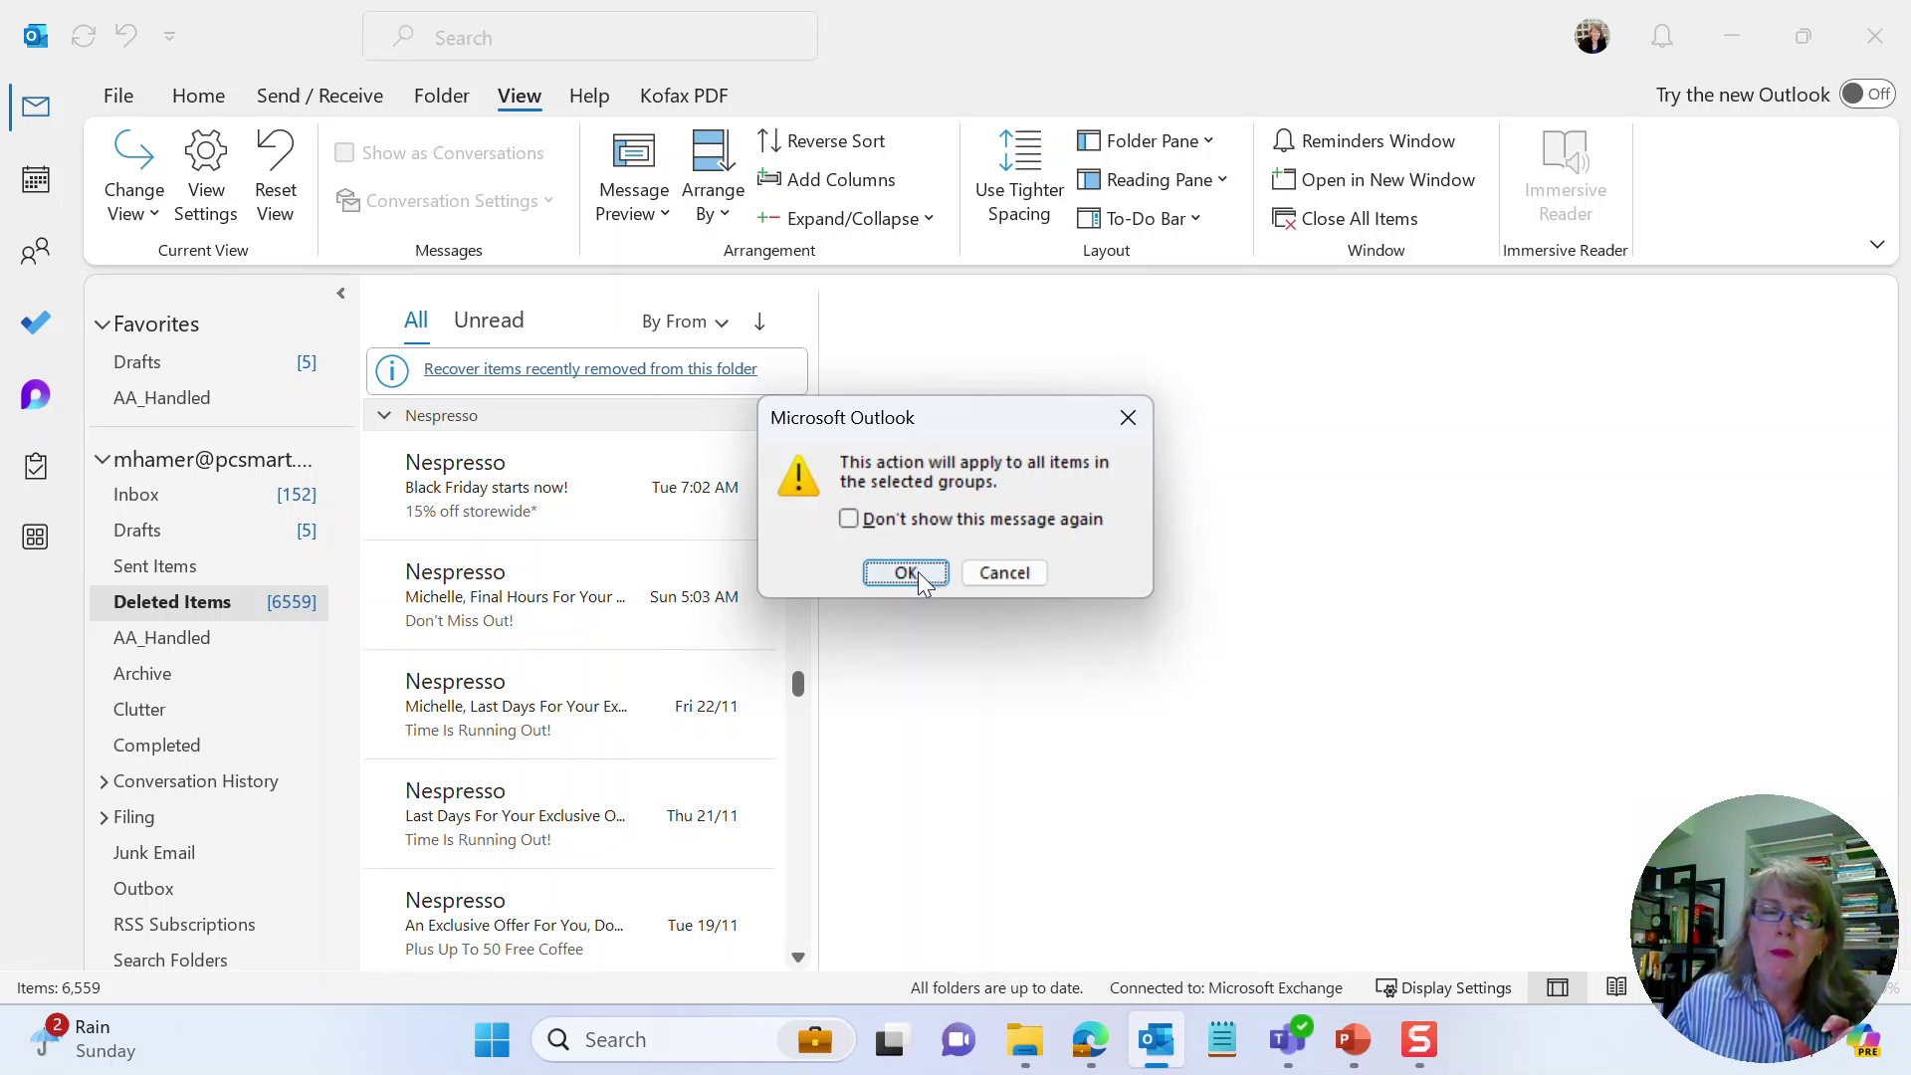
click(1004, 572)
scroll(801, 831, down, 2)
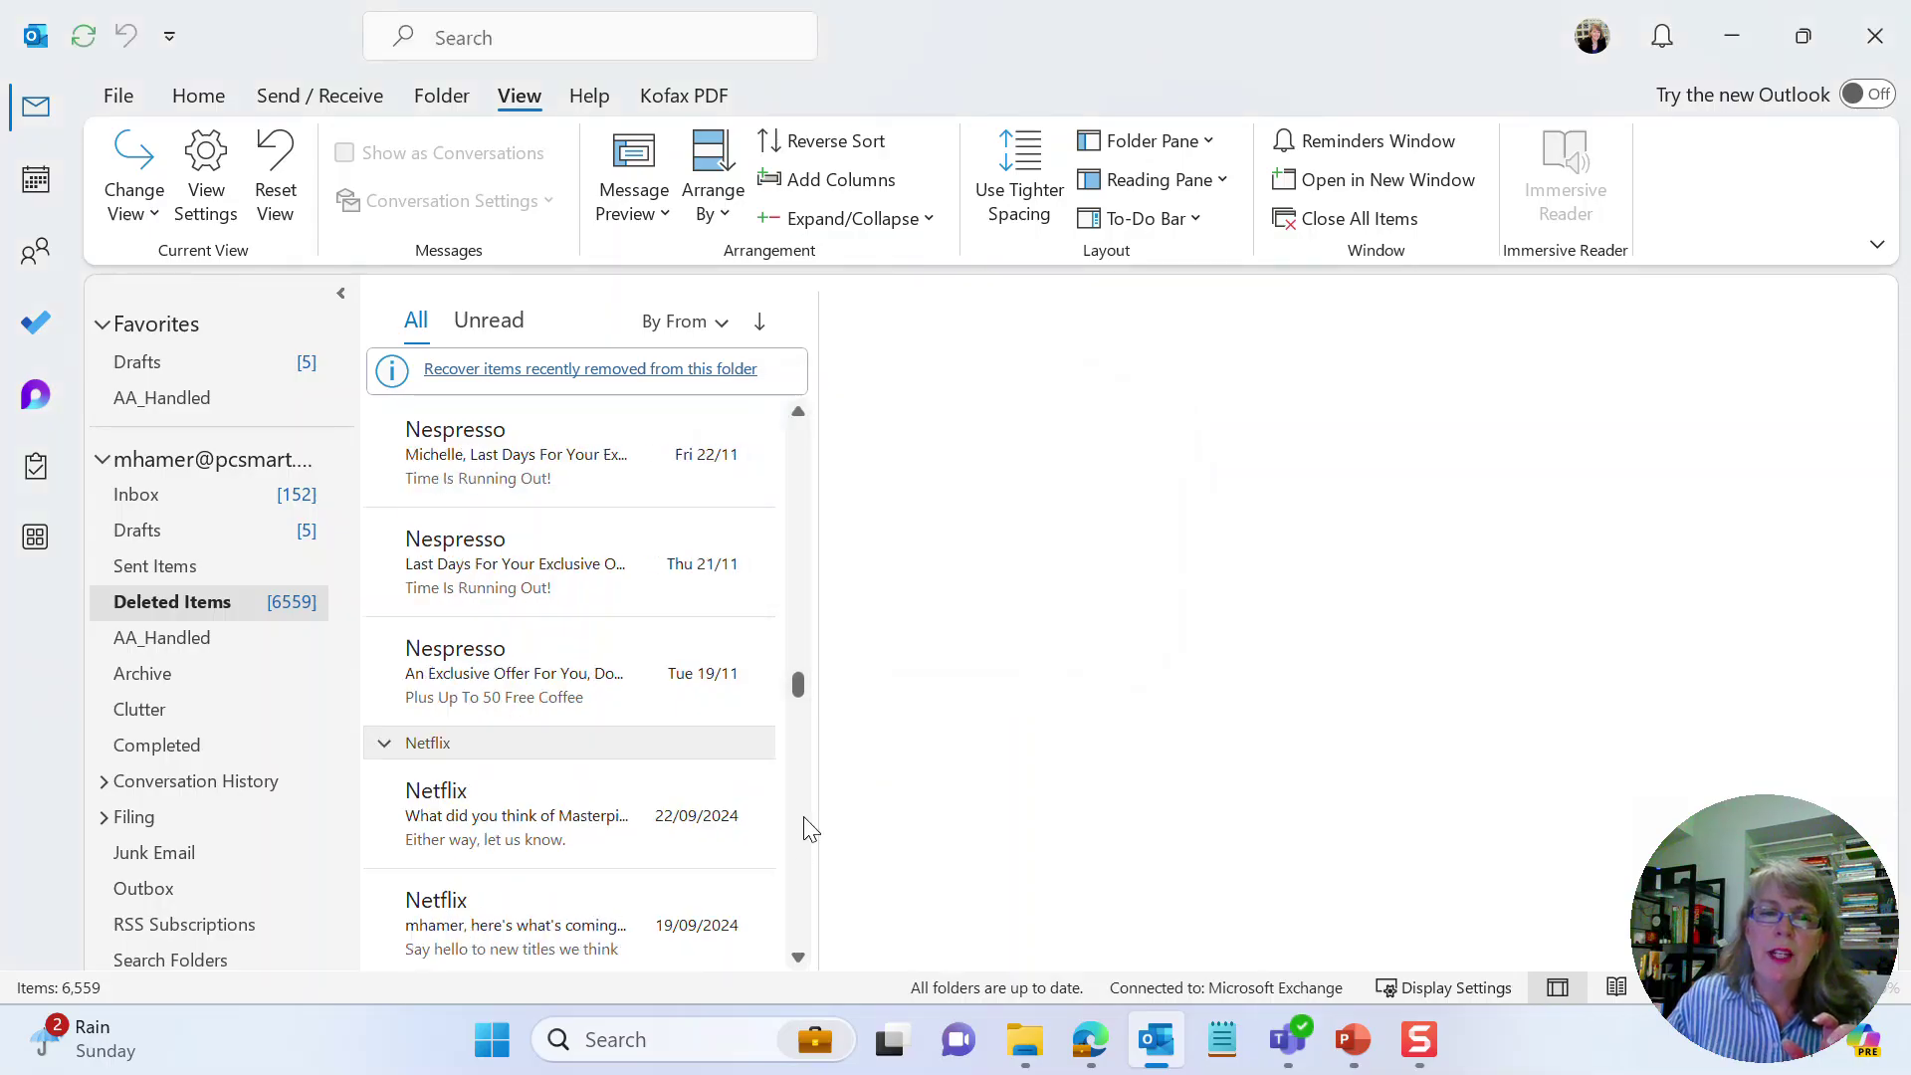
scroll(802, 826, up, 3)
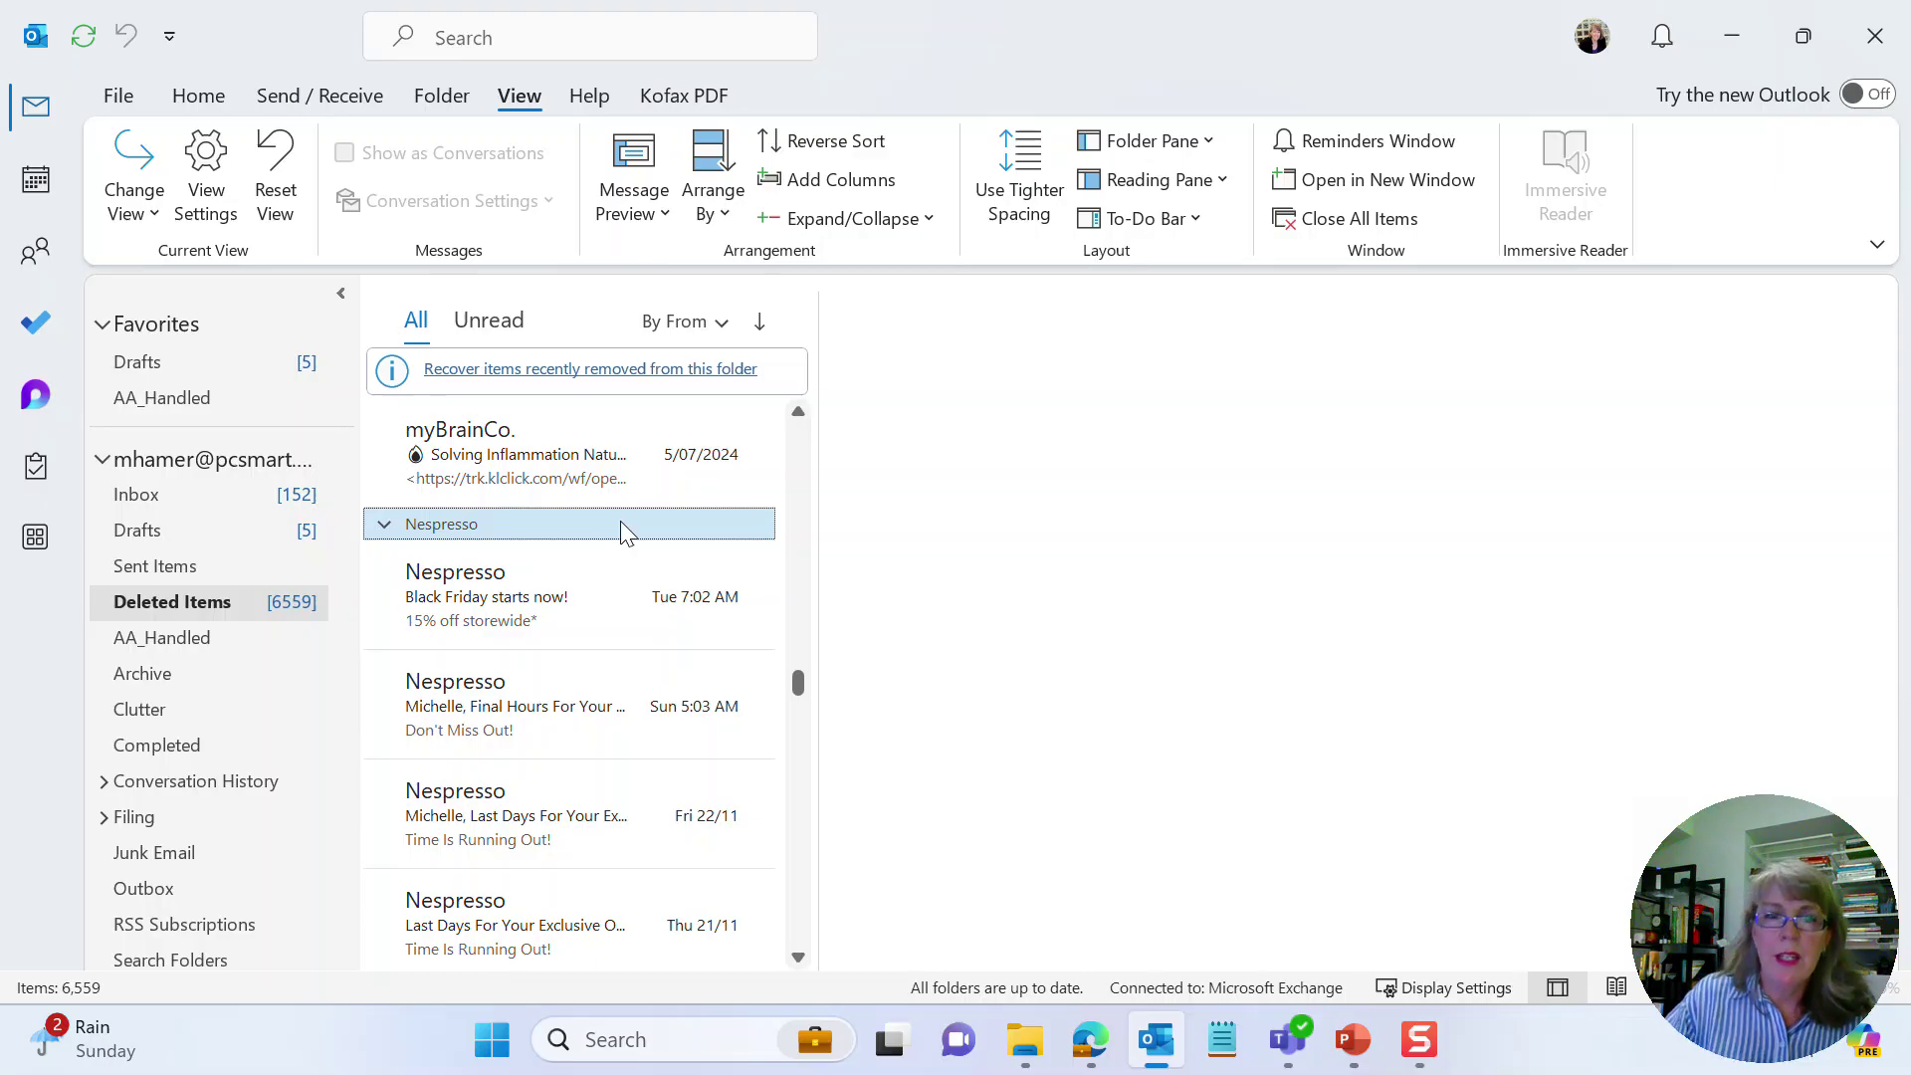
key(Delete)
click(906, 576)
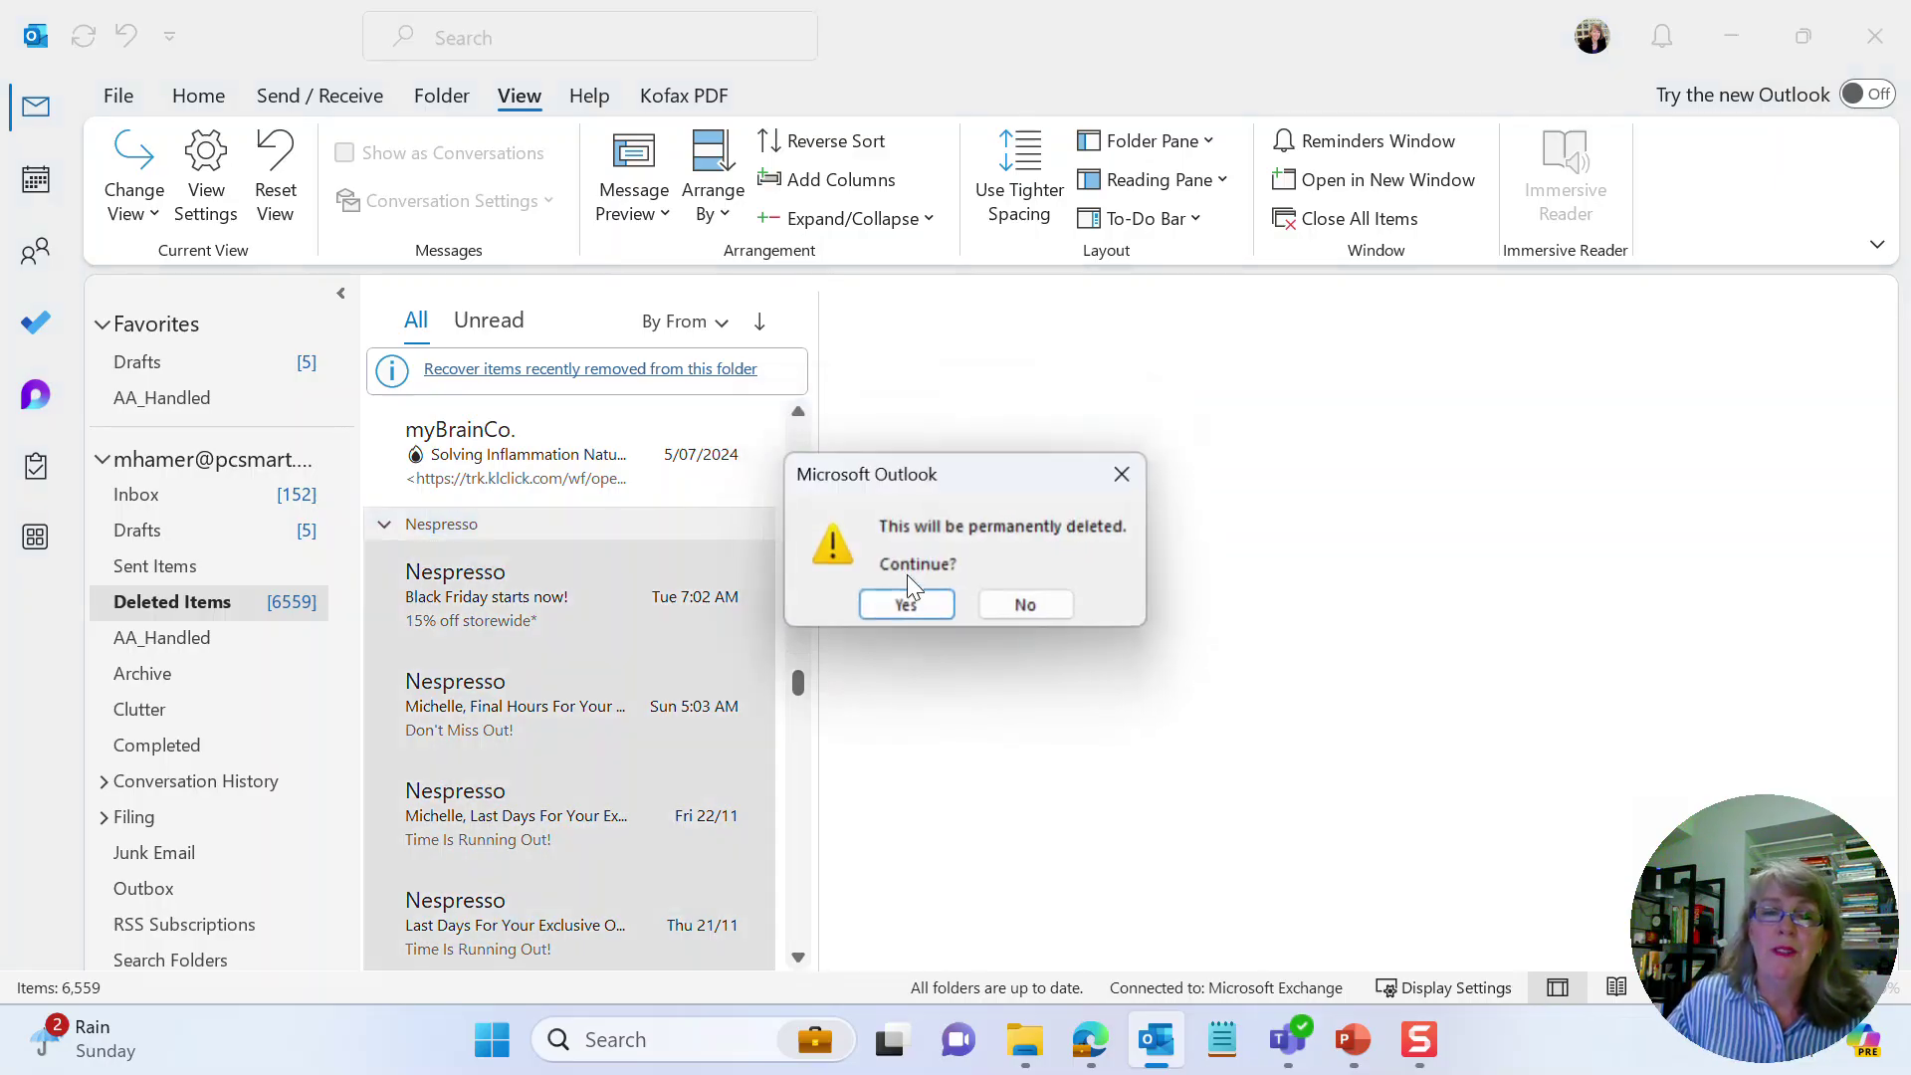
click(908, 608)
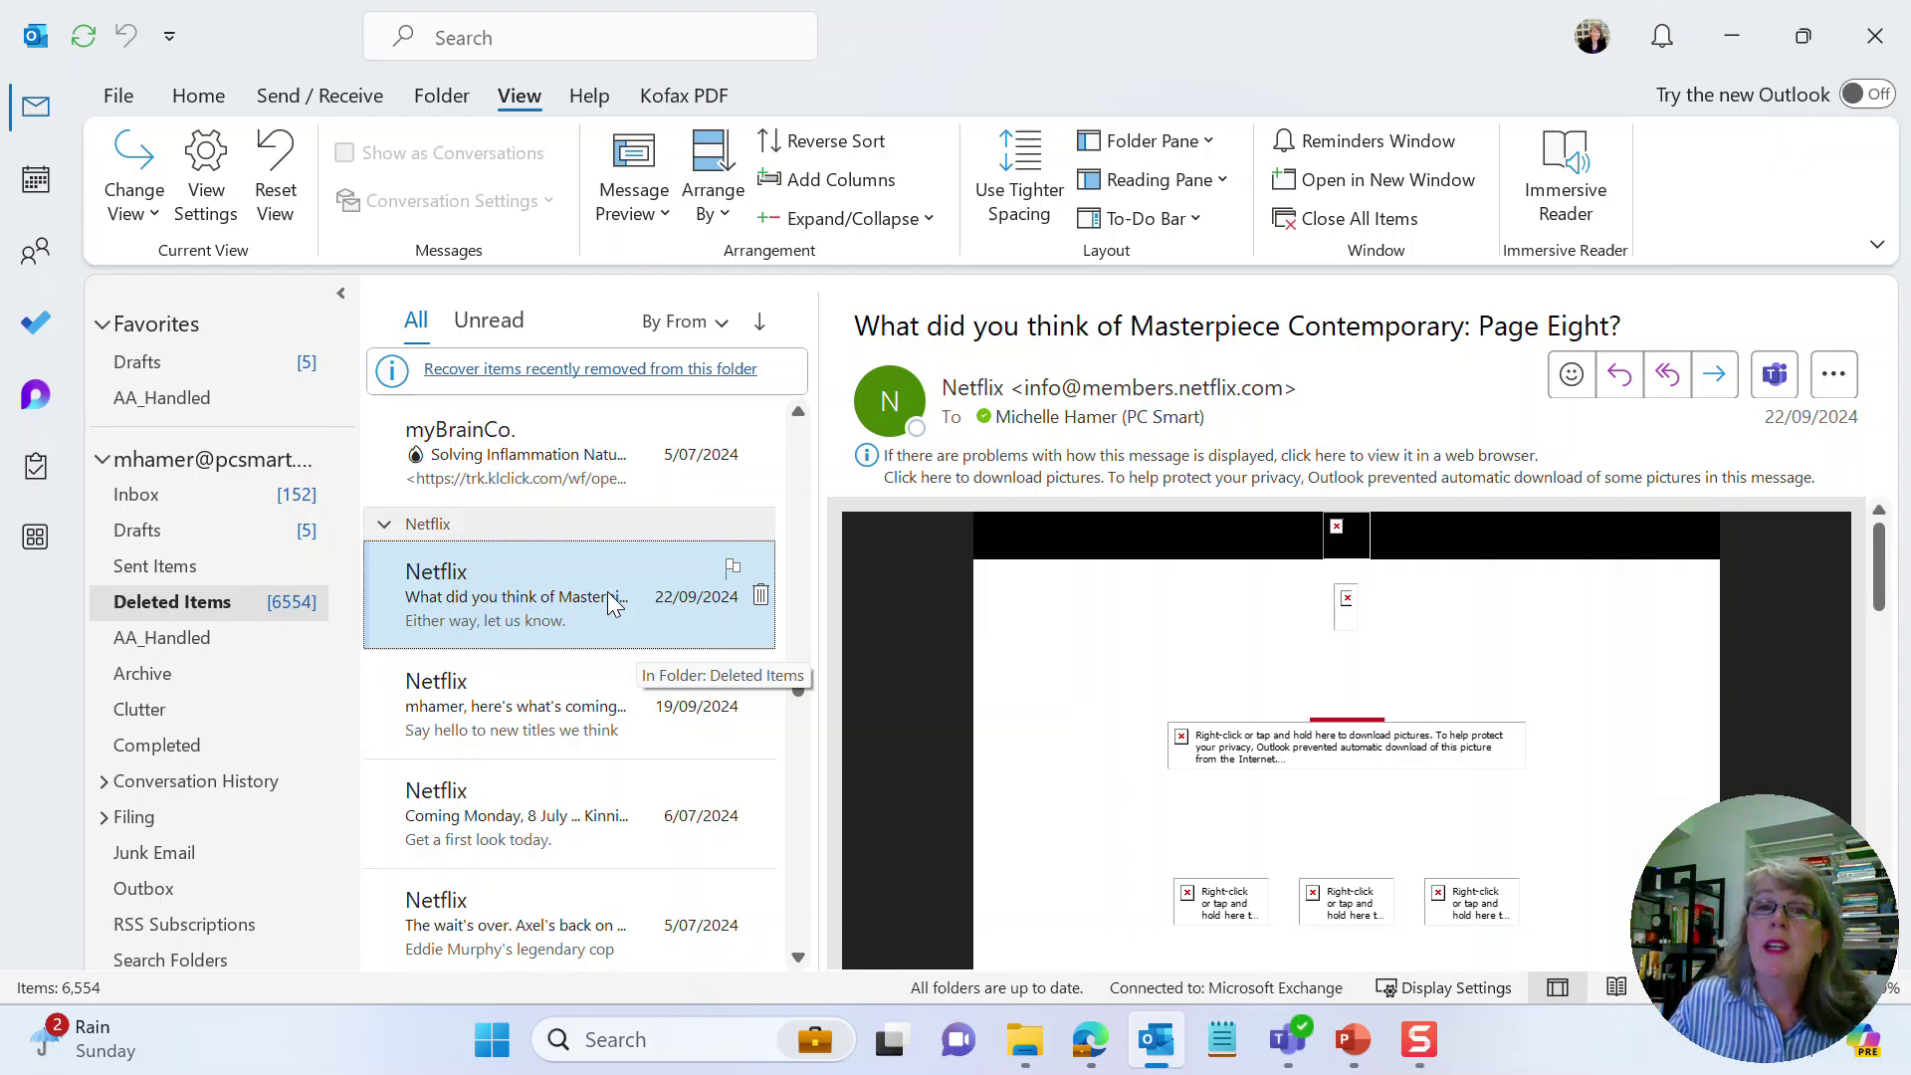
- Re-arrange Deleted Items by Date, jump to the oldest emails, and start a folder search
click(719, 324)
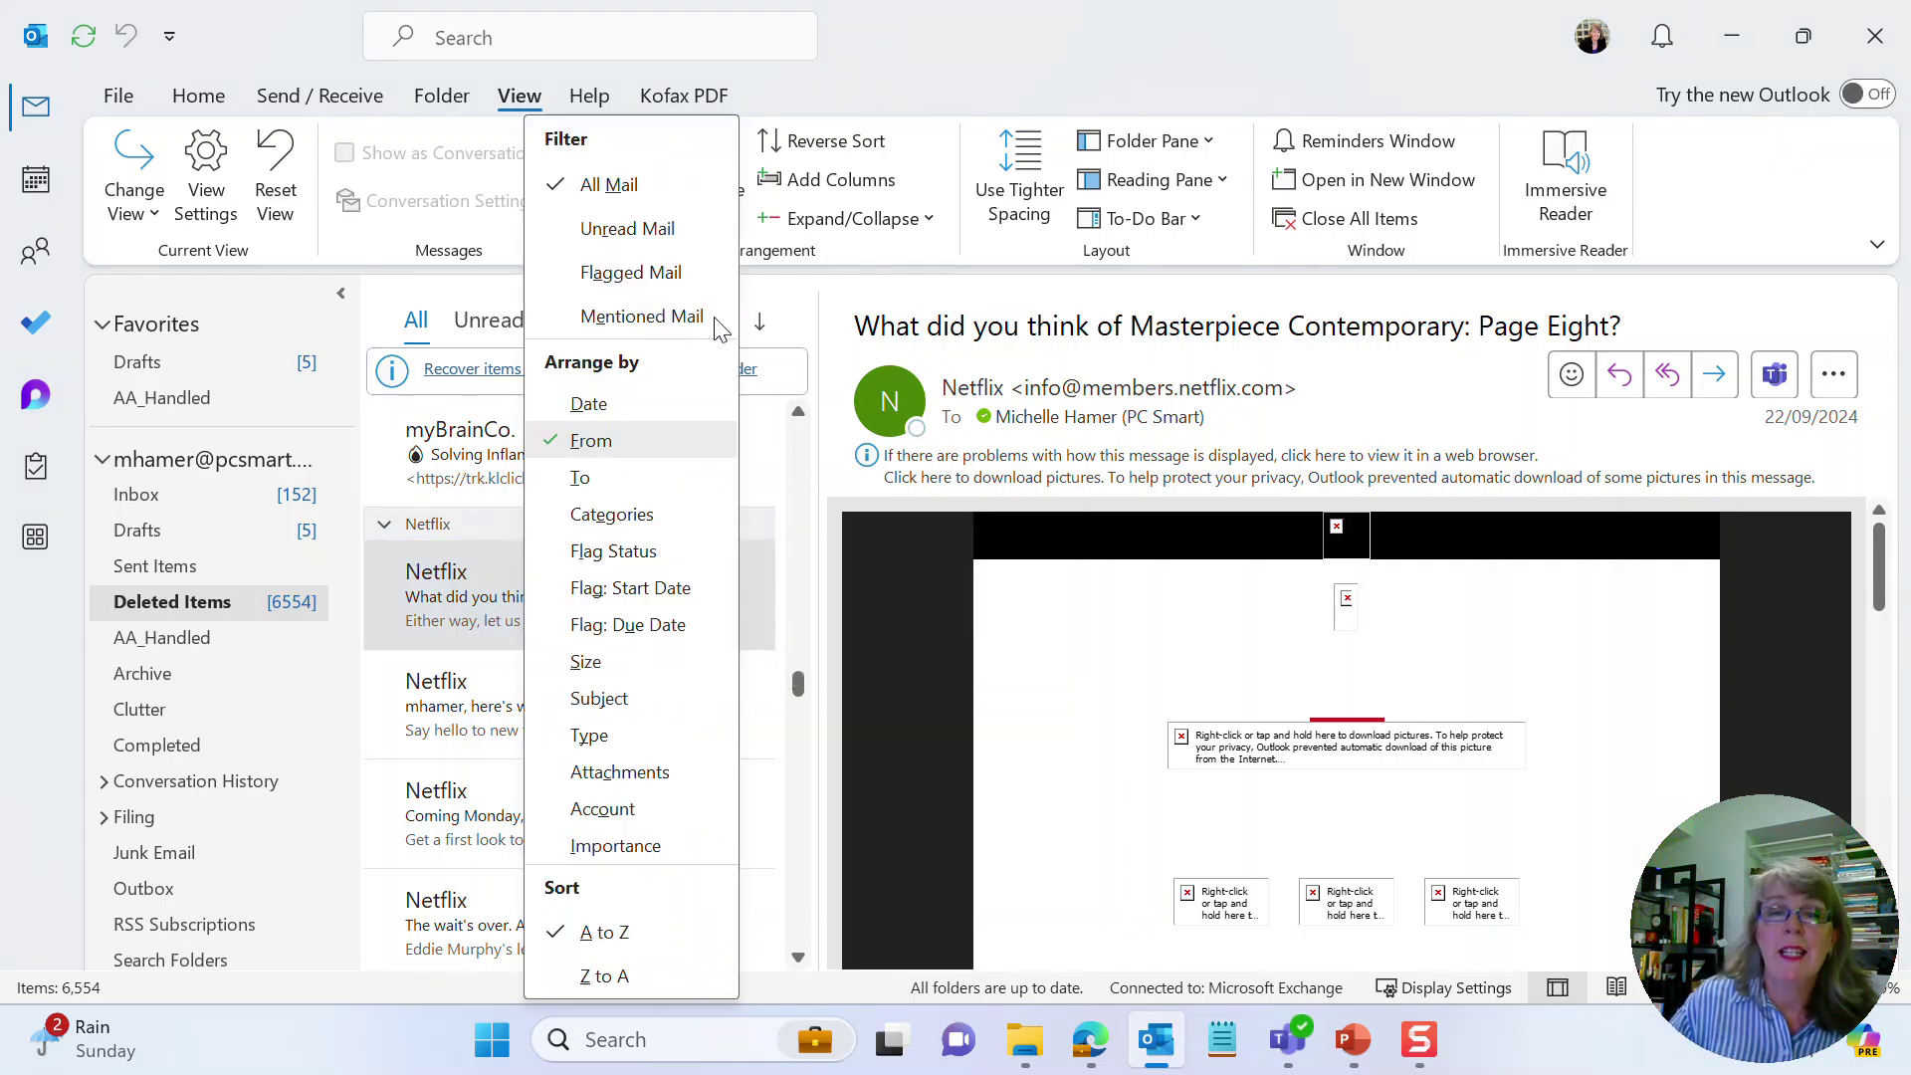
click(588, 404)
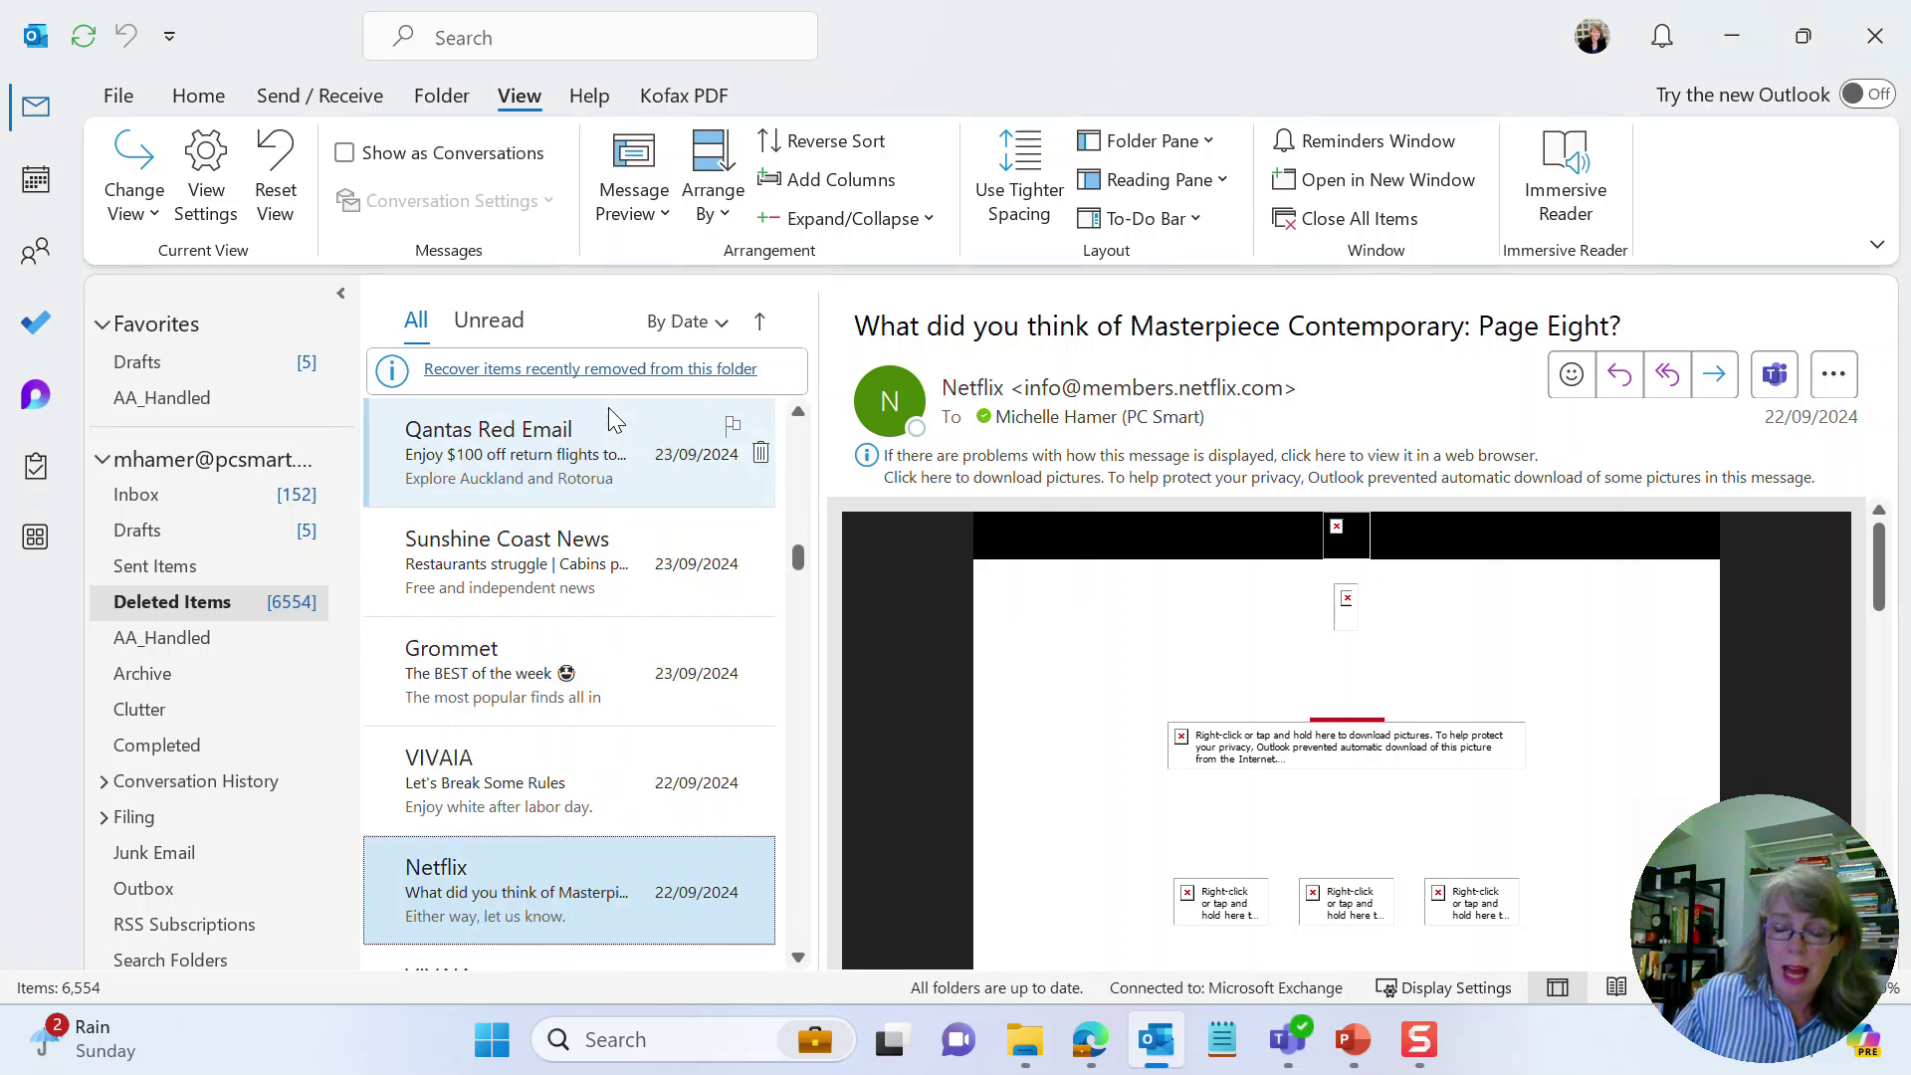
key(End)
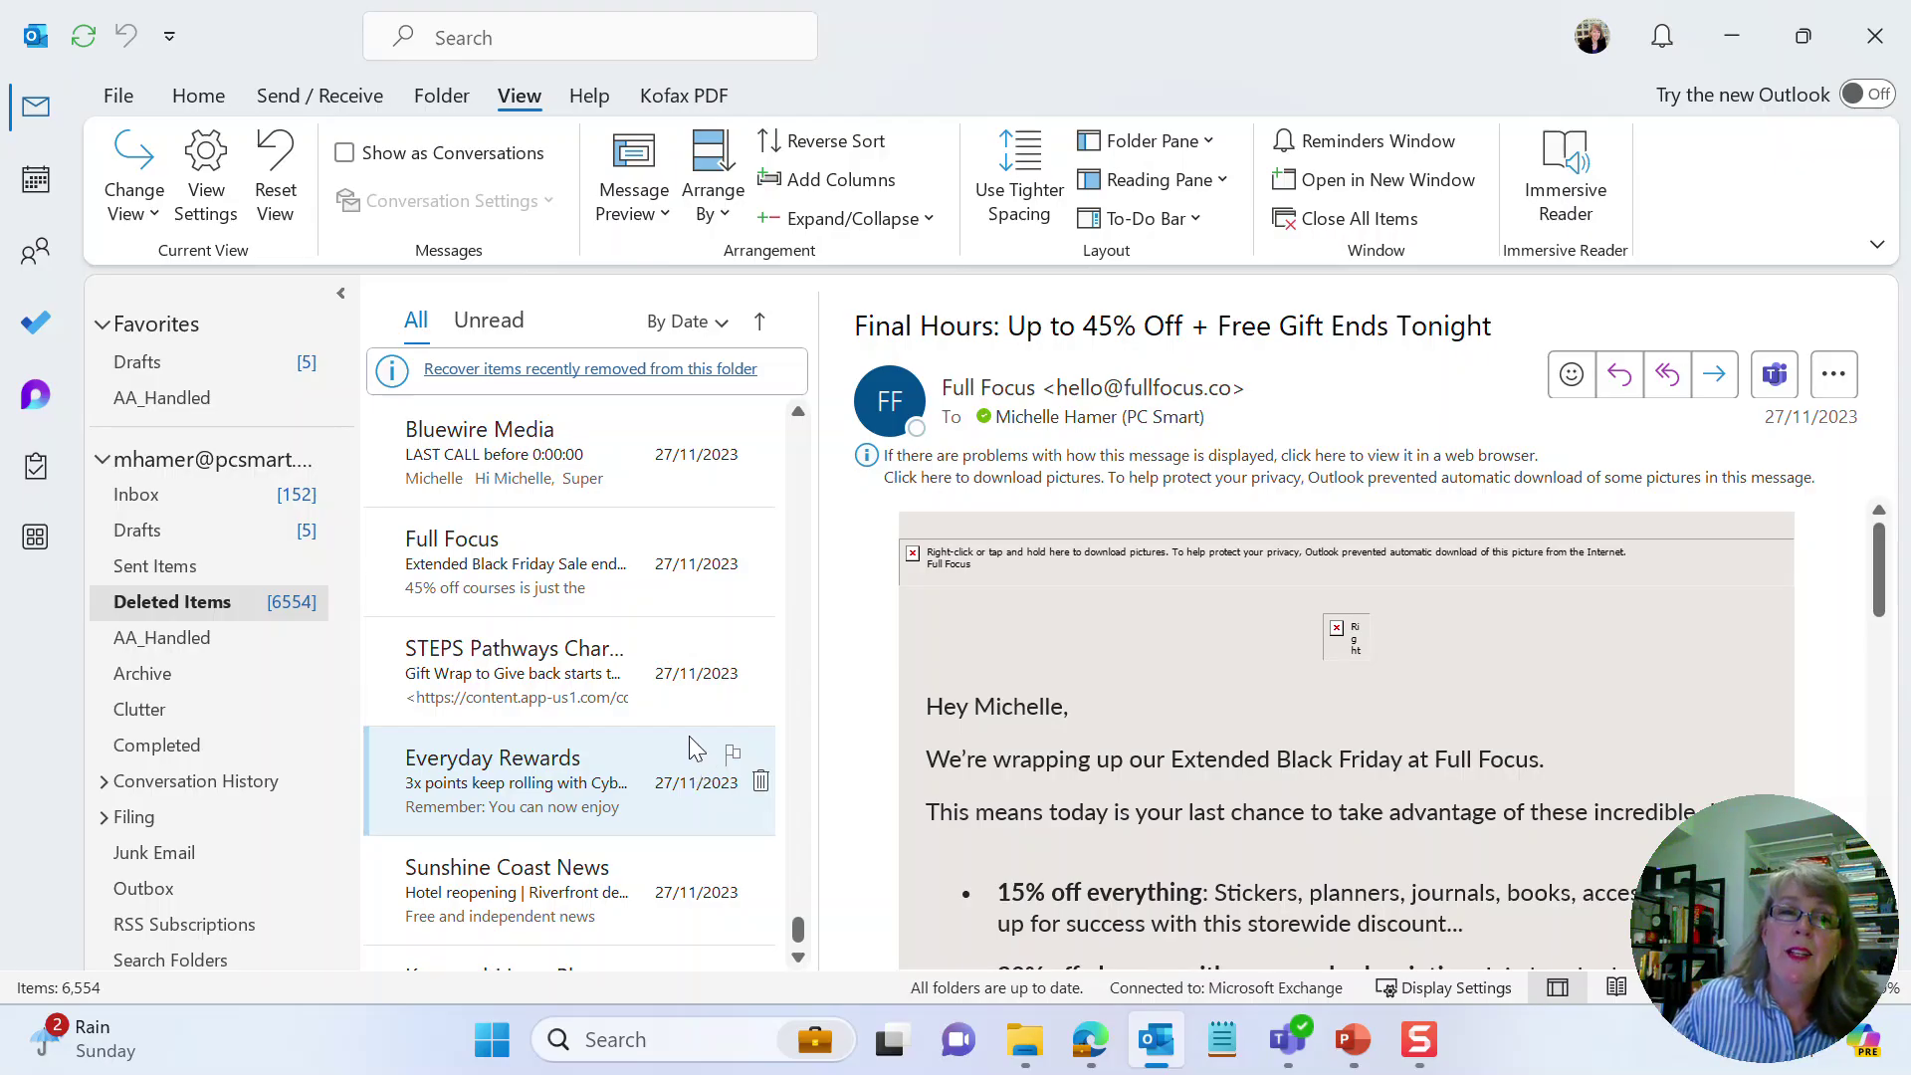
click(531, 36)
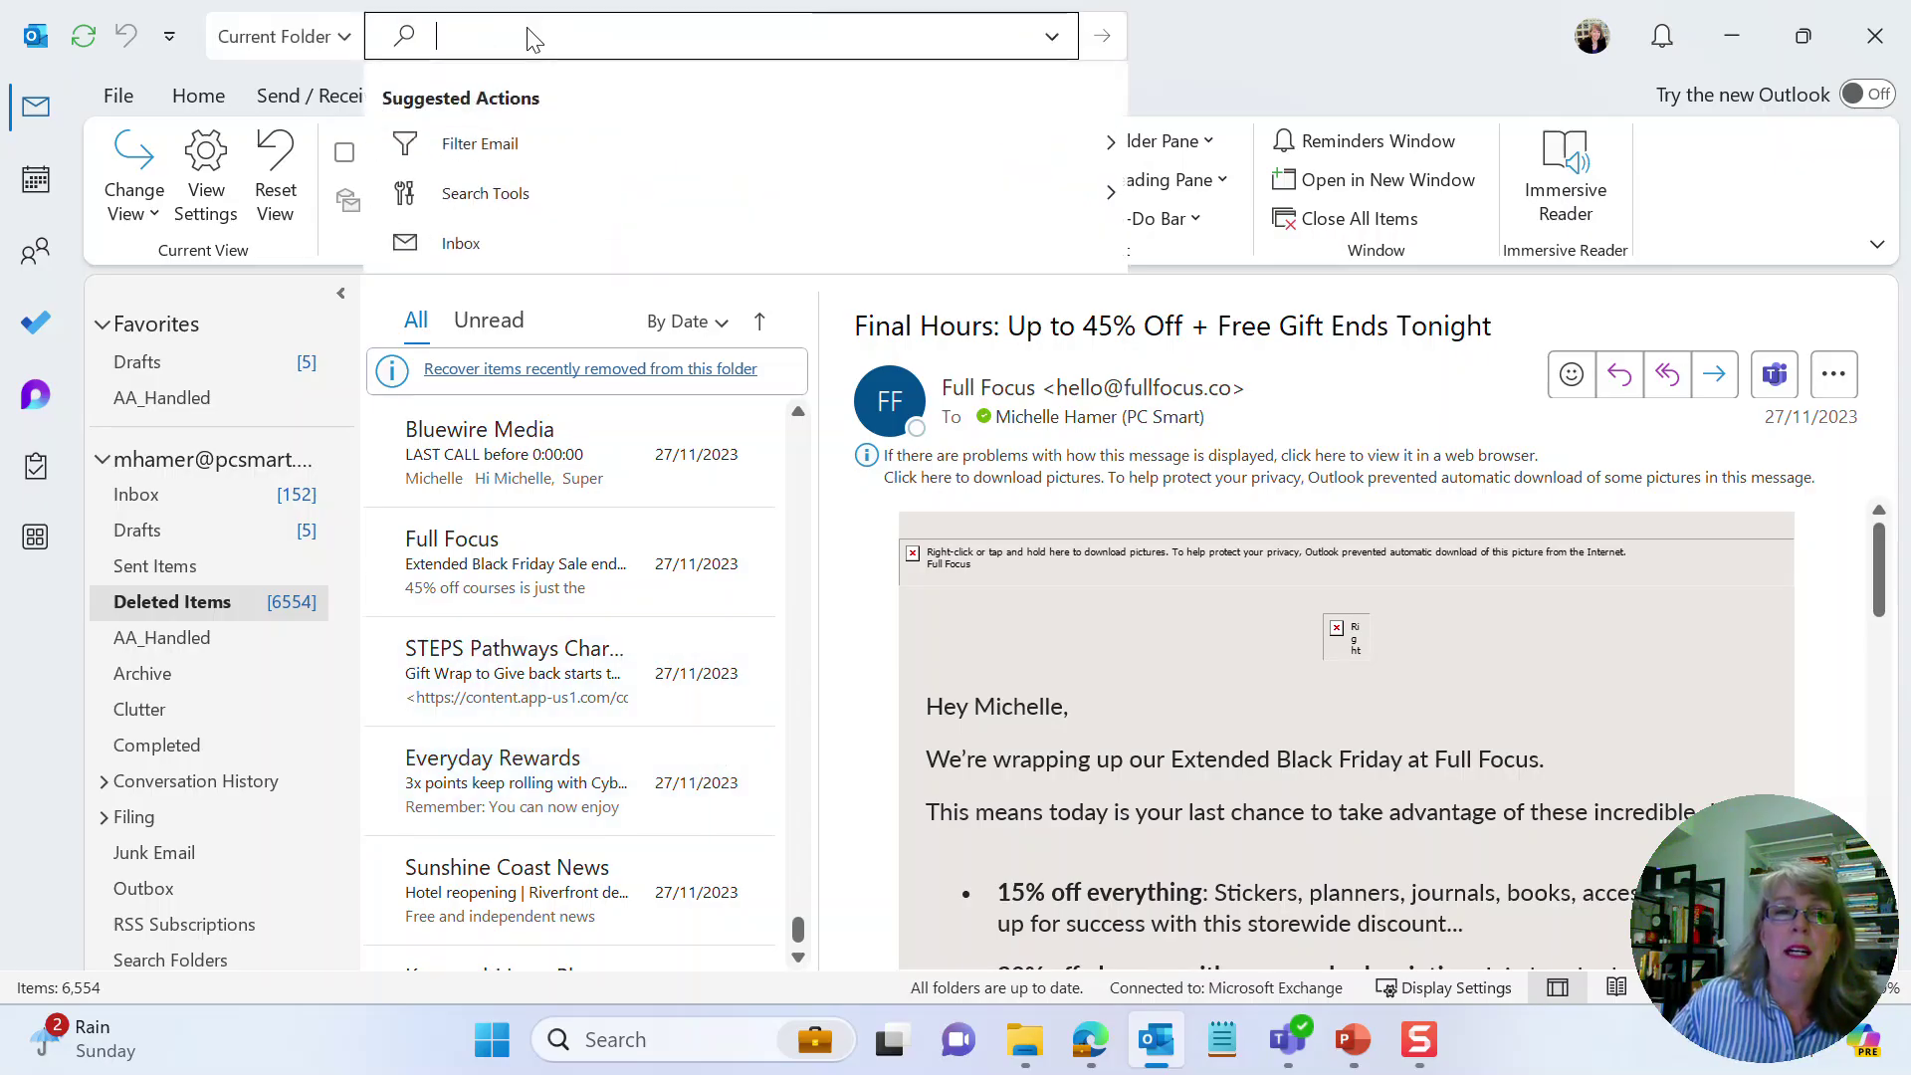
- Search Deleted Items for emails received 01/11/2023 to 30/11/2023 and open the VIVAIA result
click(1052, 37)
click(645, 298)
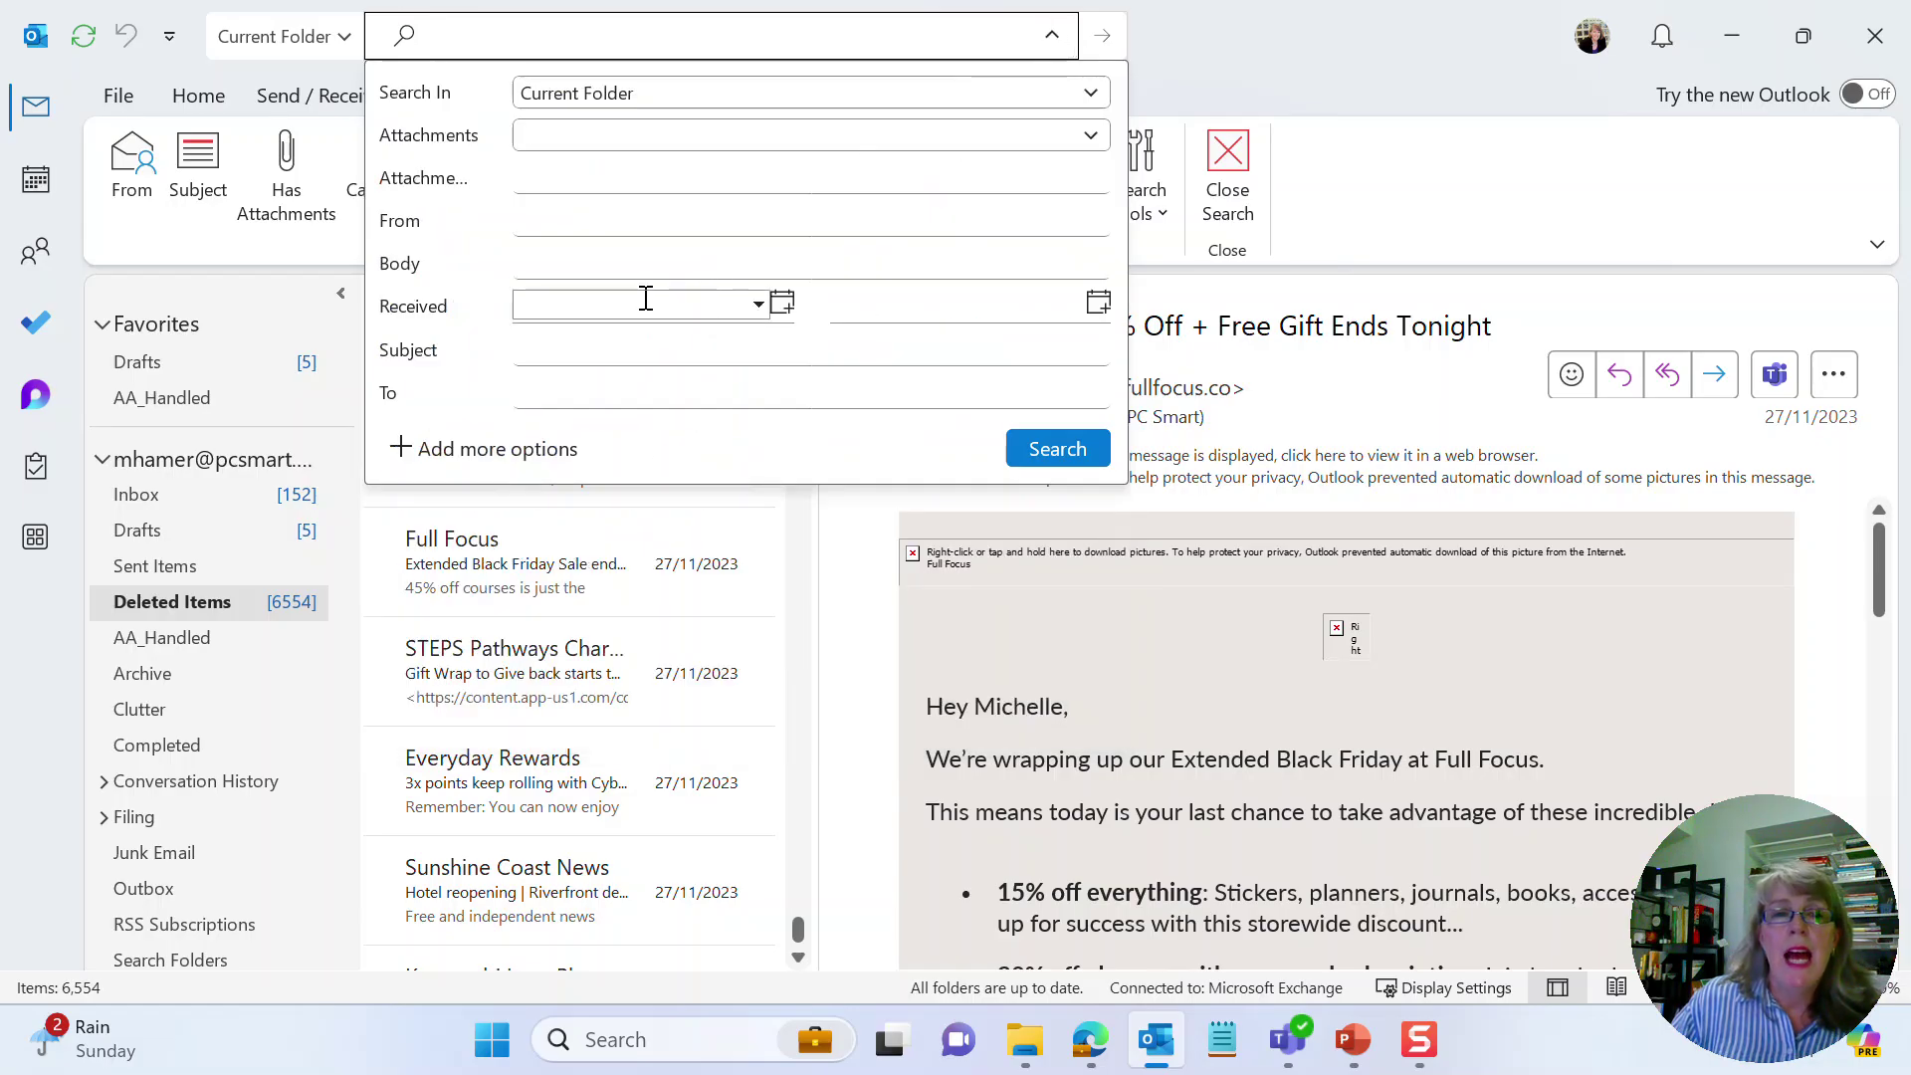
text(01/)
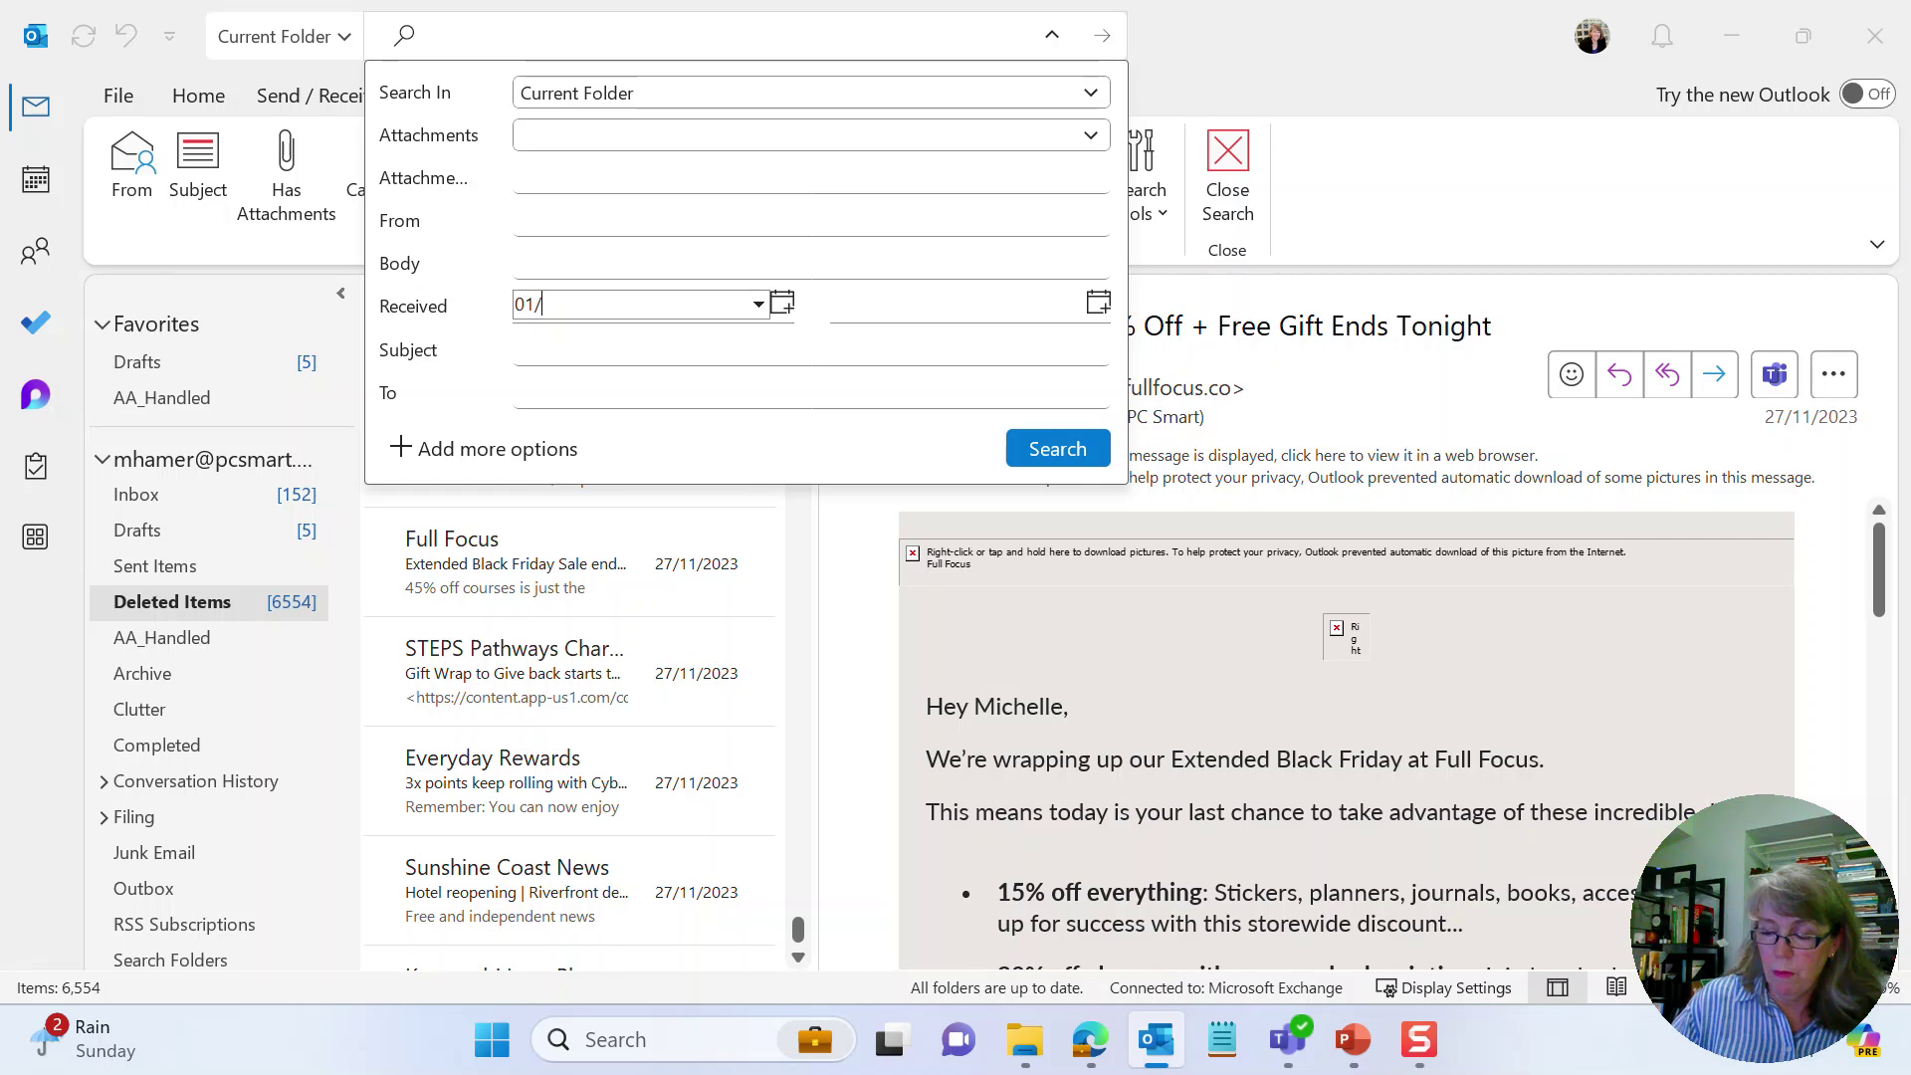
text(11/)
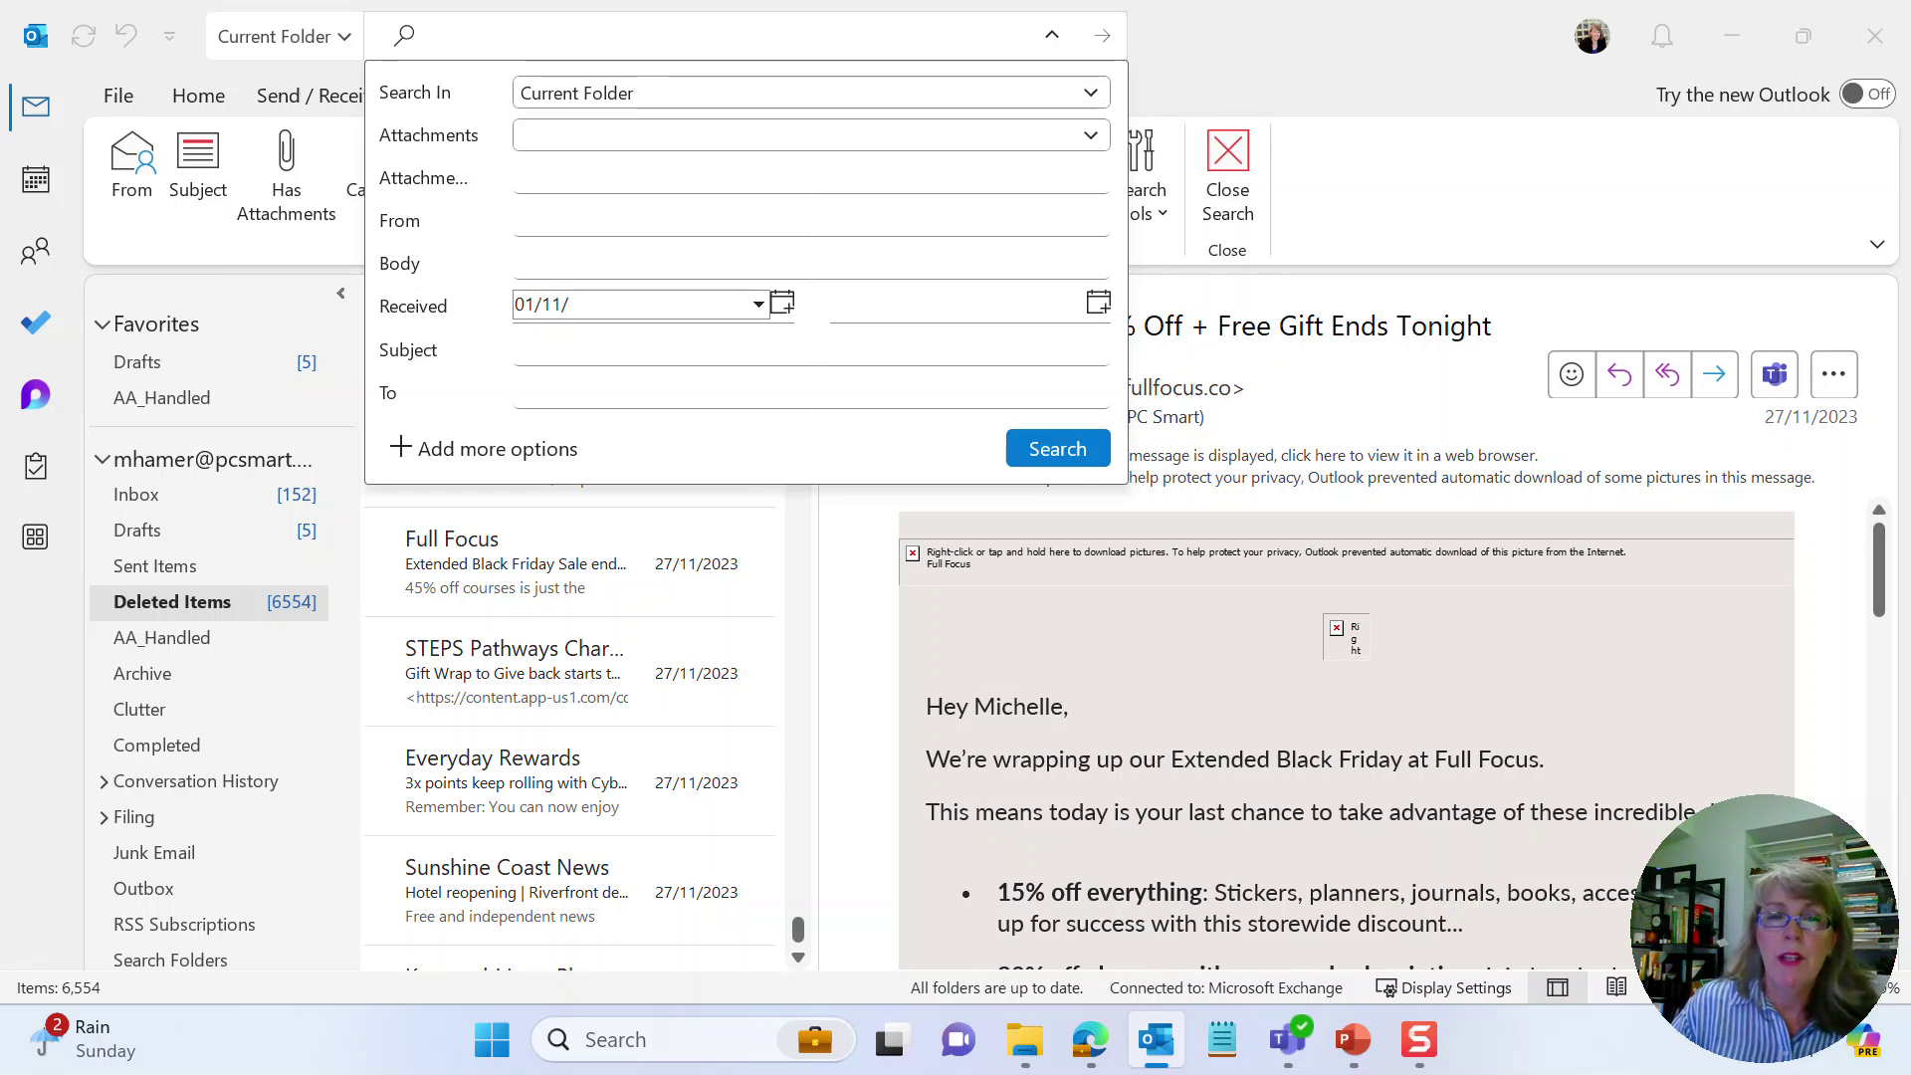
text(2023)
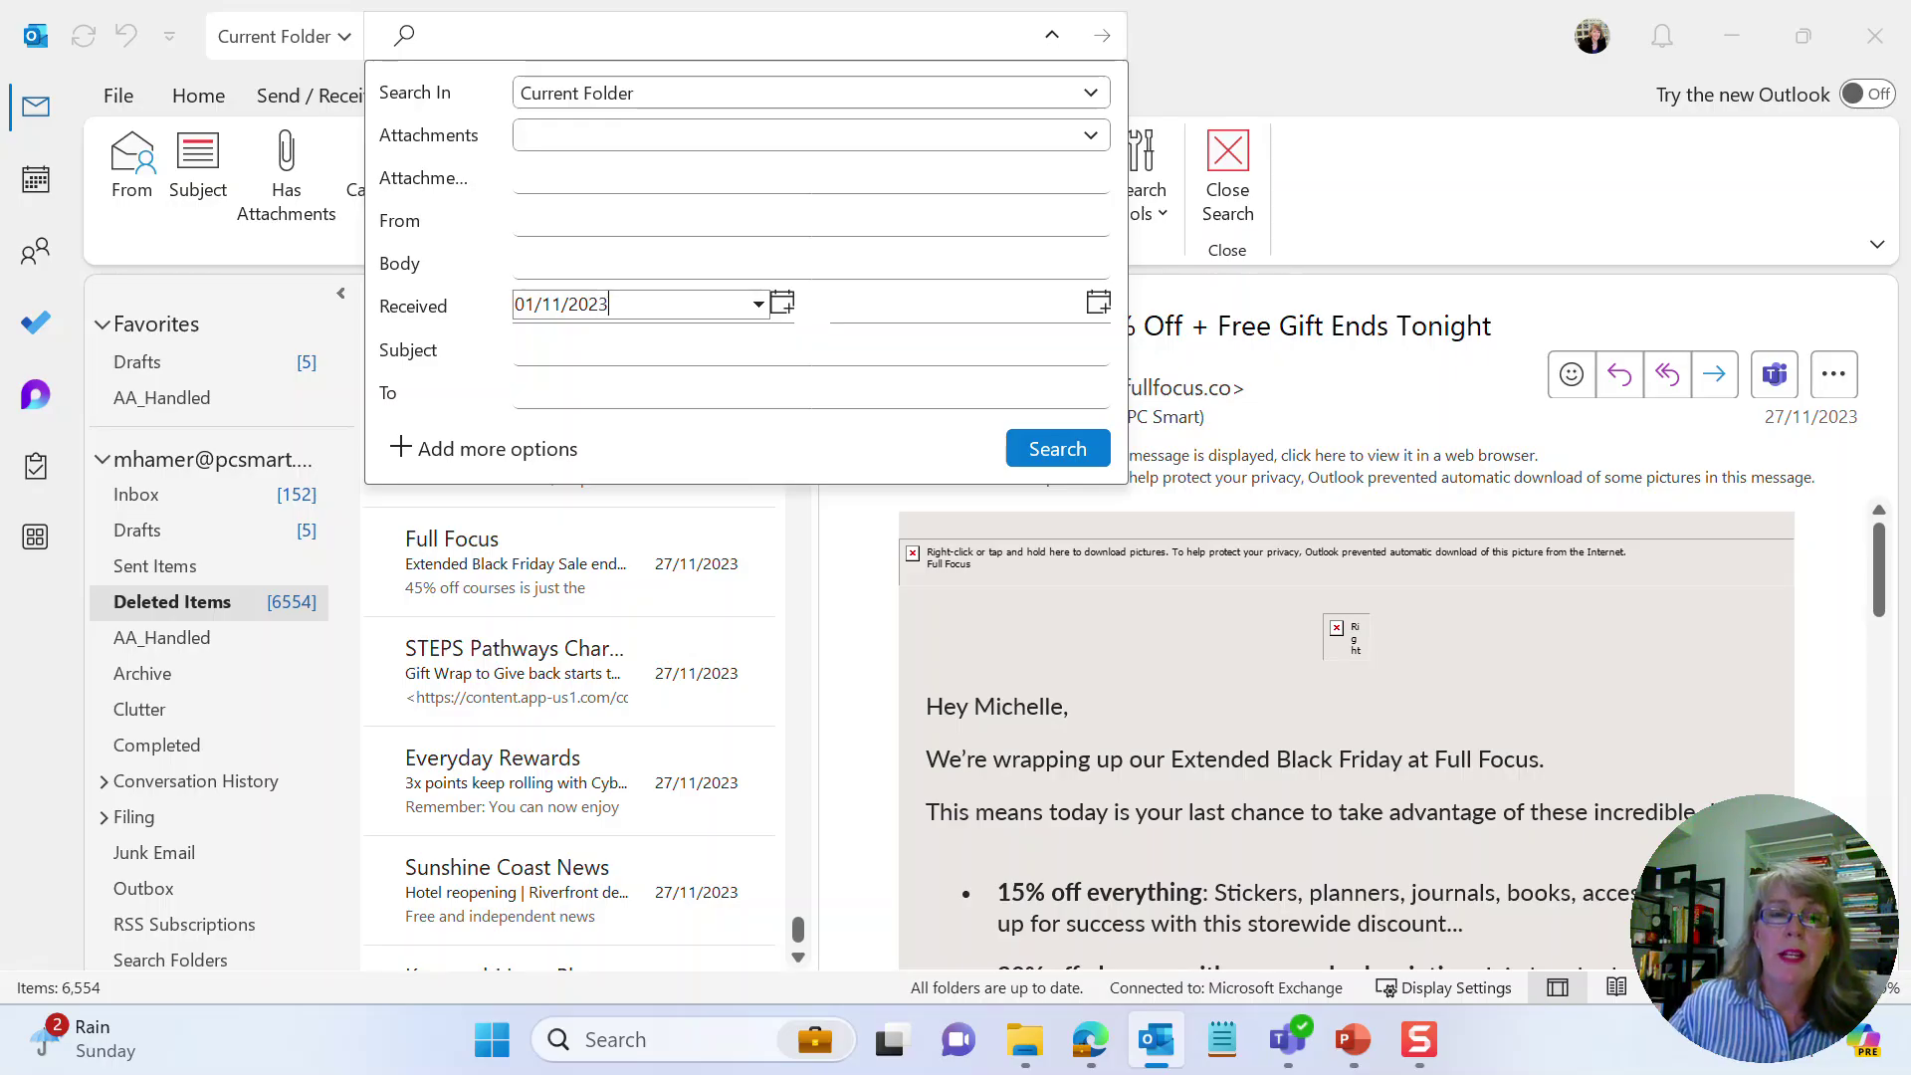
key(Tab)
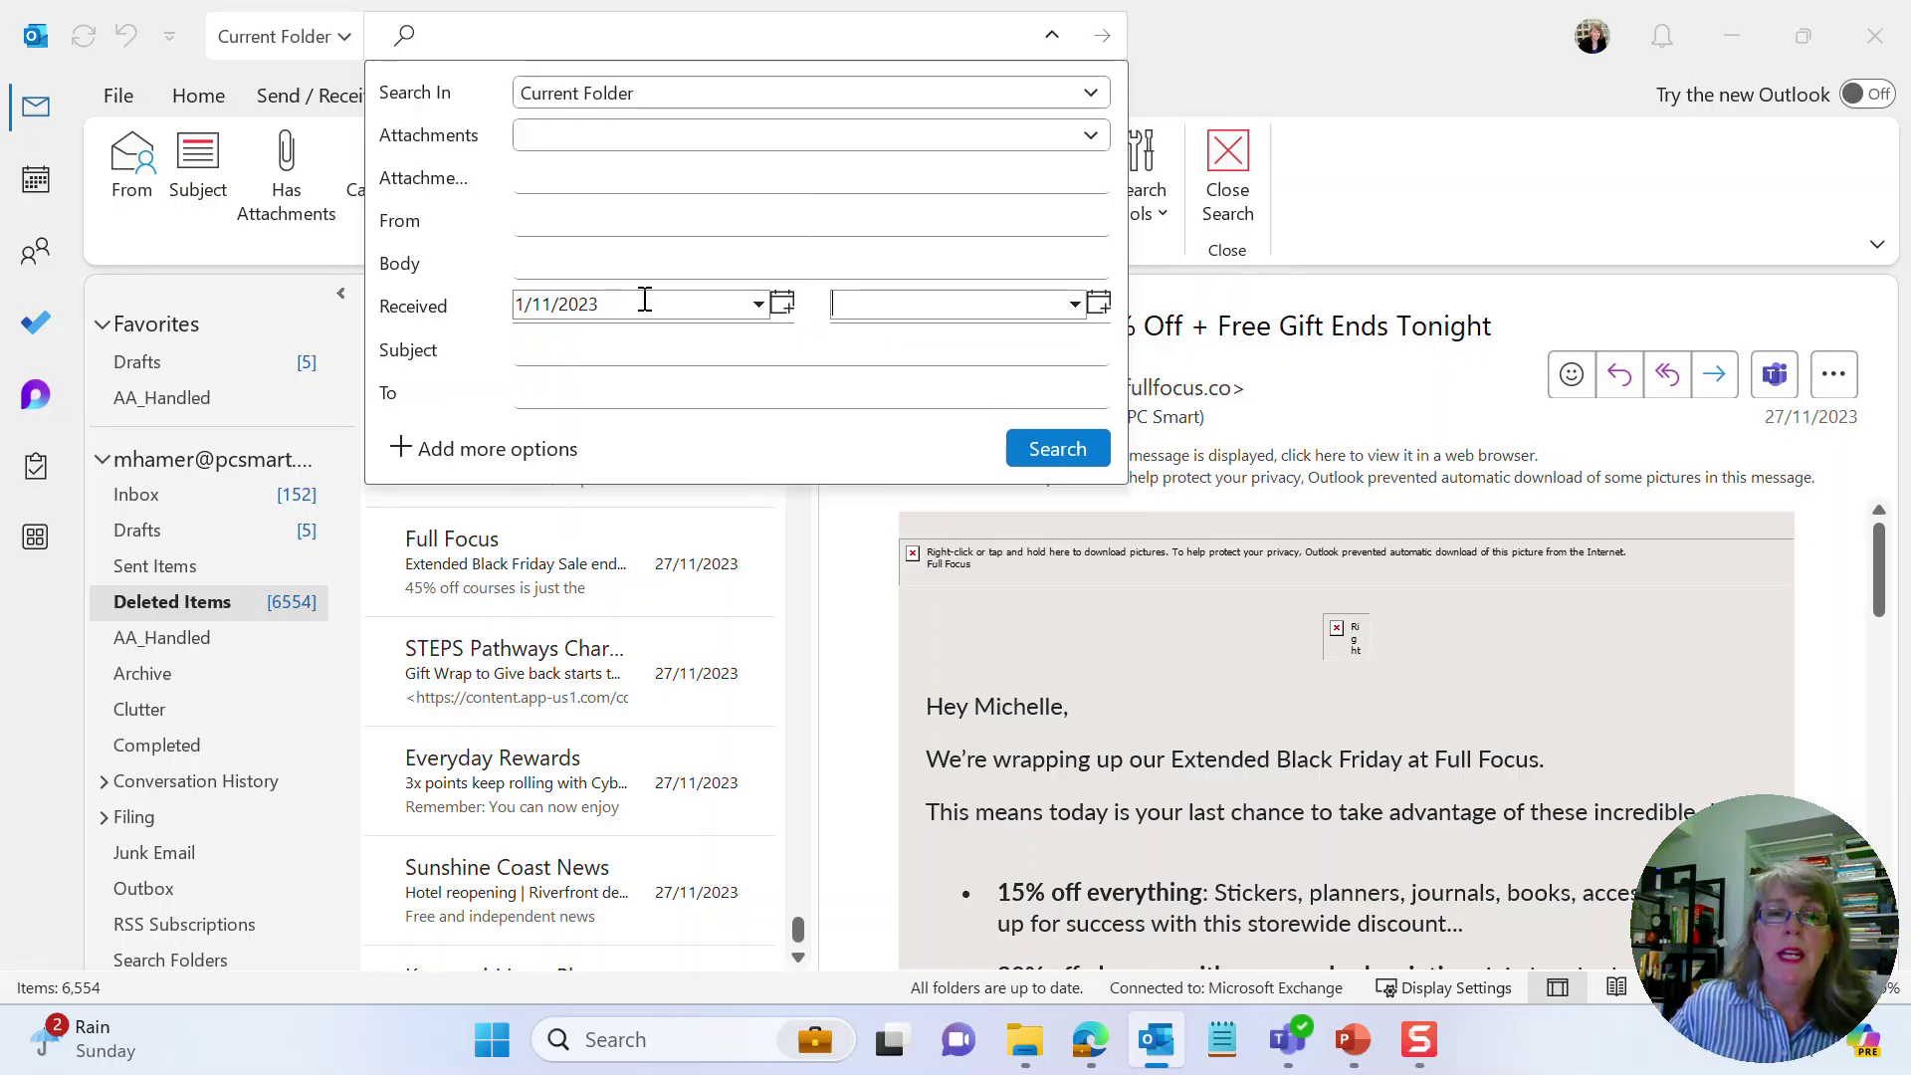
text(30/11/2023)
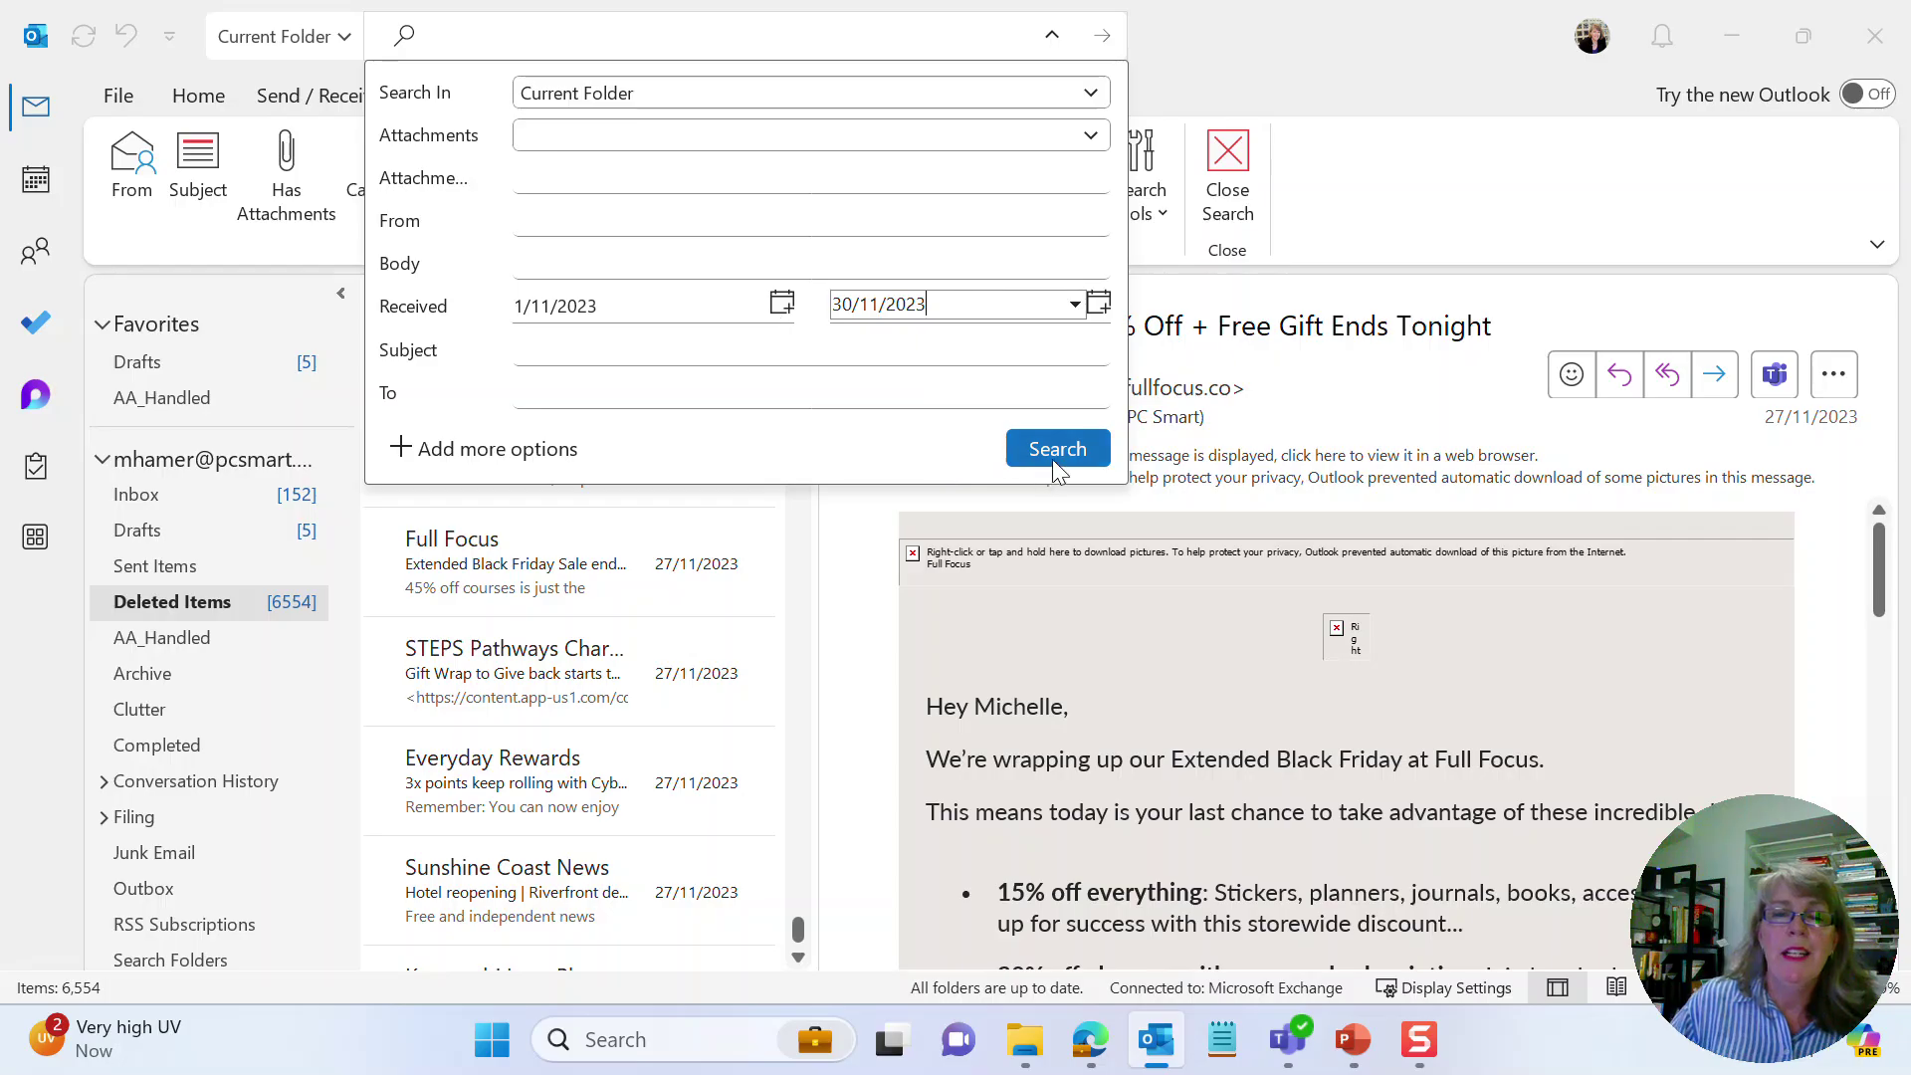
click(1047, 457)
click(635, 485)
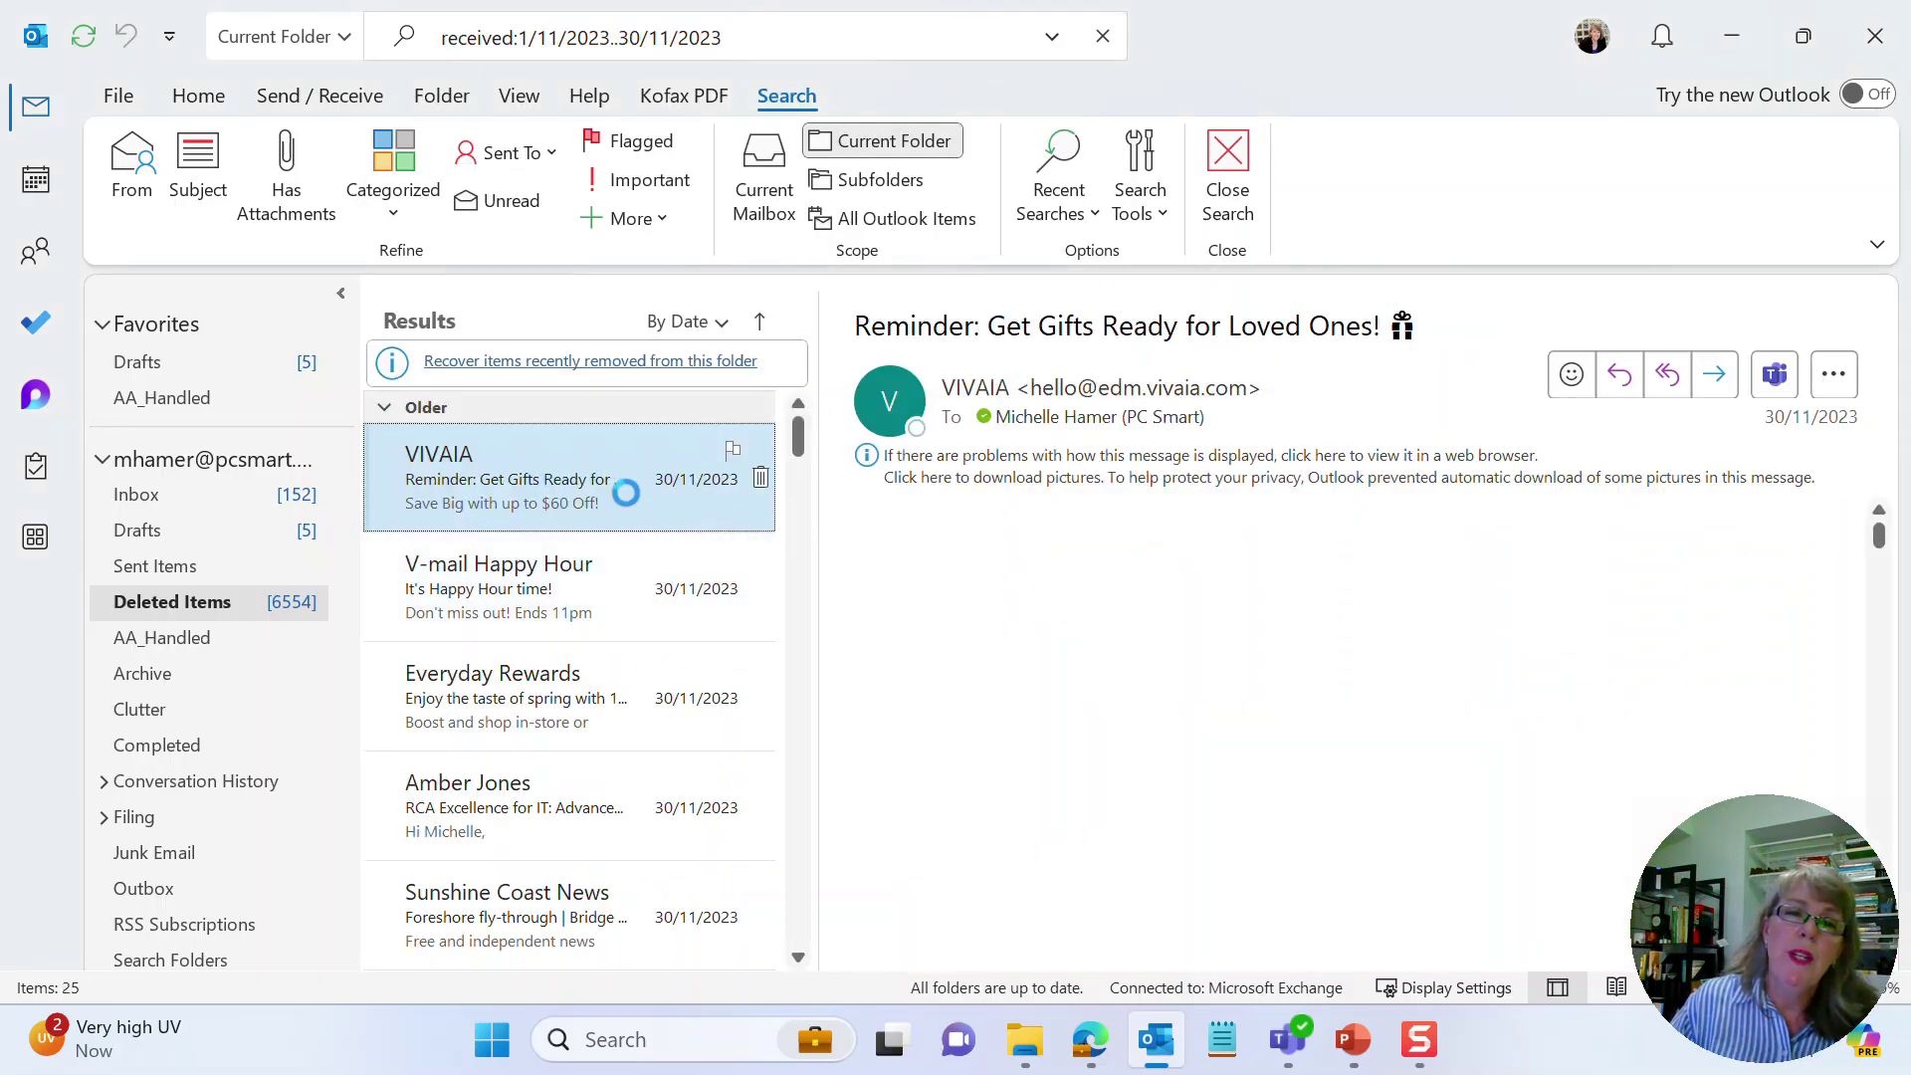
- Scroll through the November 2023 search results and select them all with Ctrl+A
scroll(595, 542, down, 5)
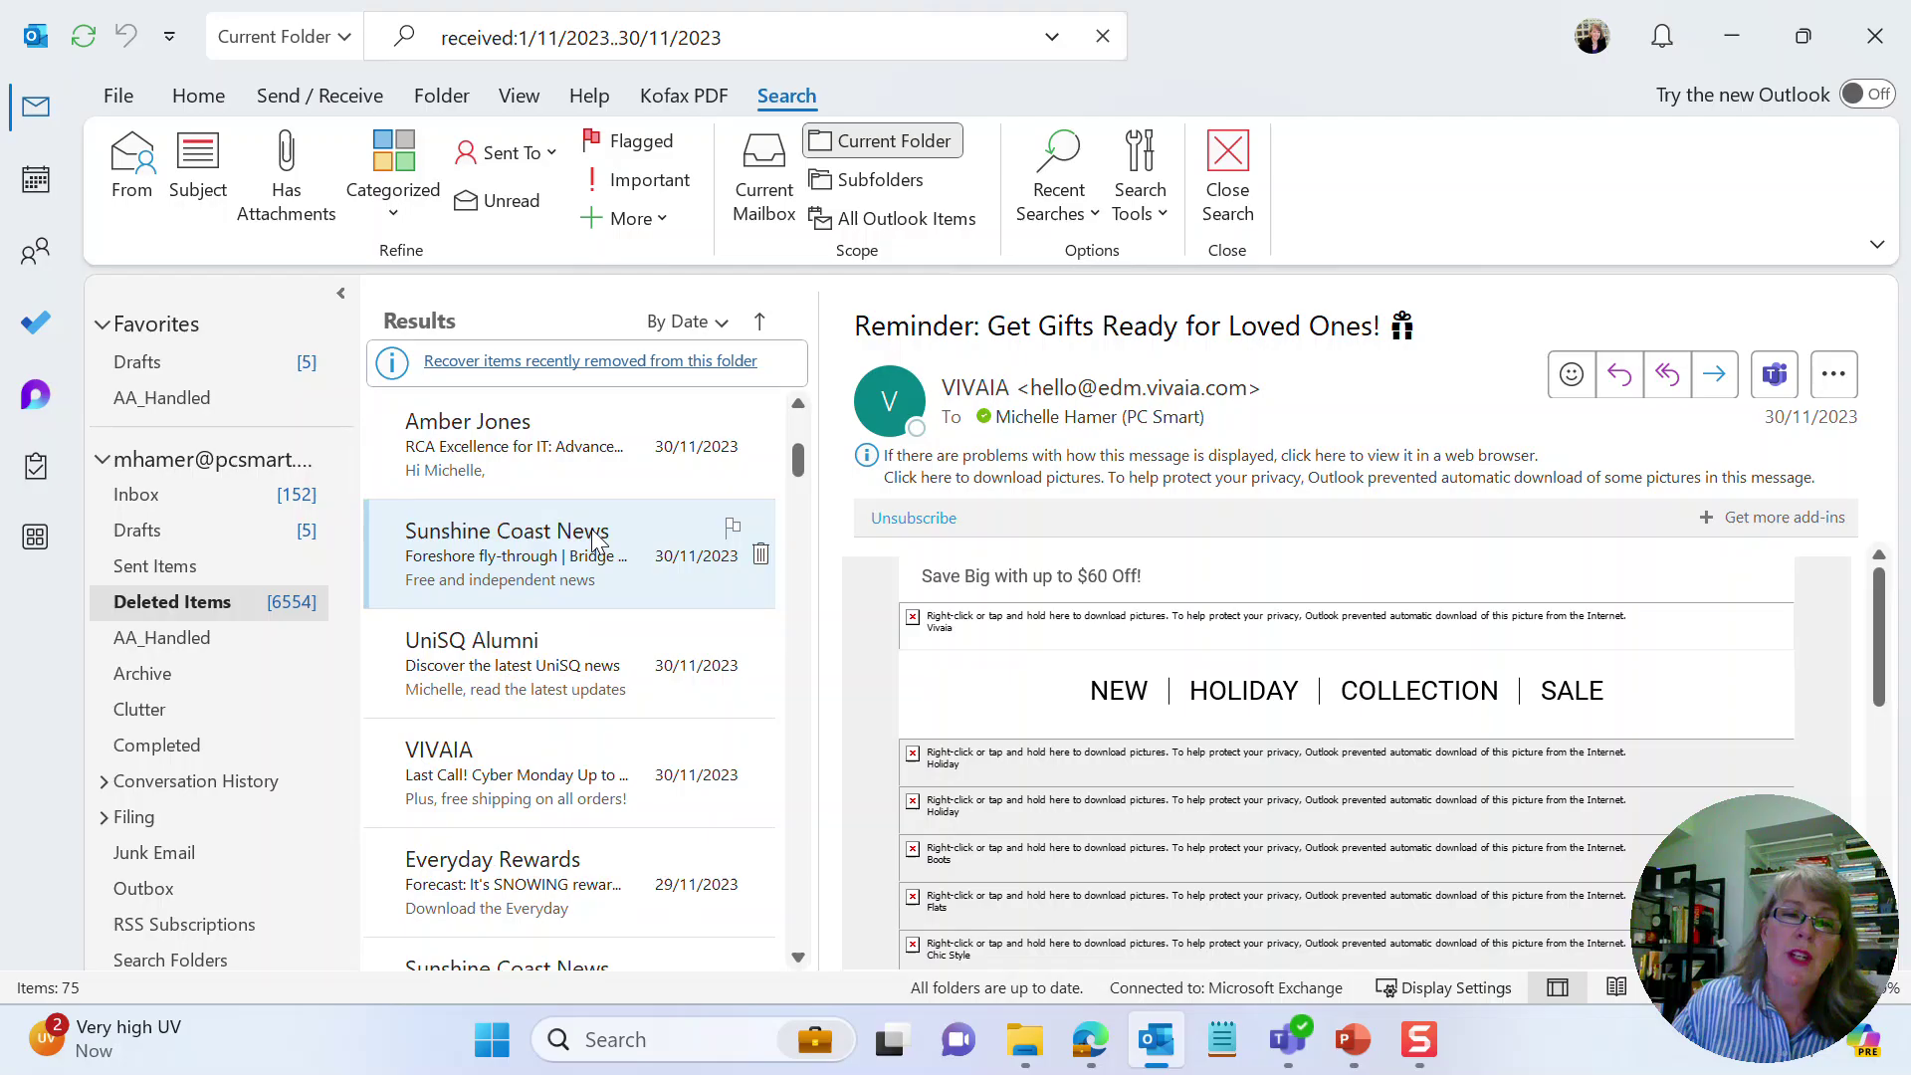
scroll(589, 537, down, 5)
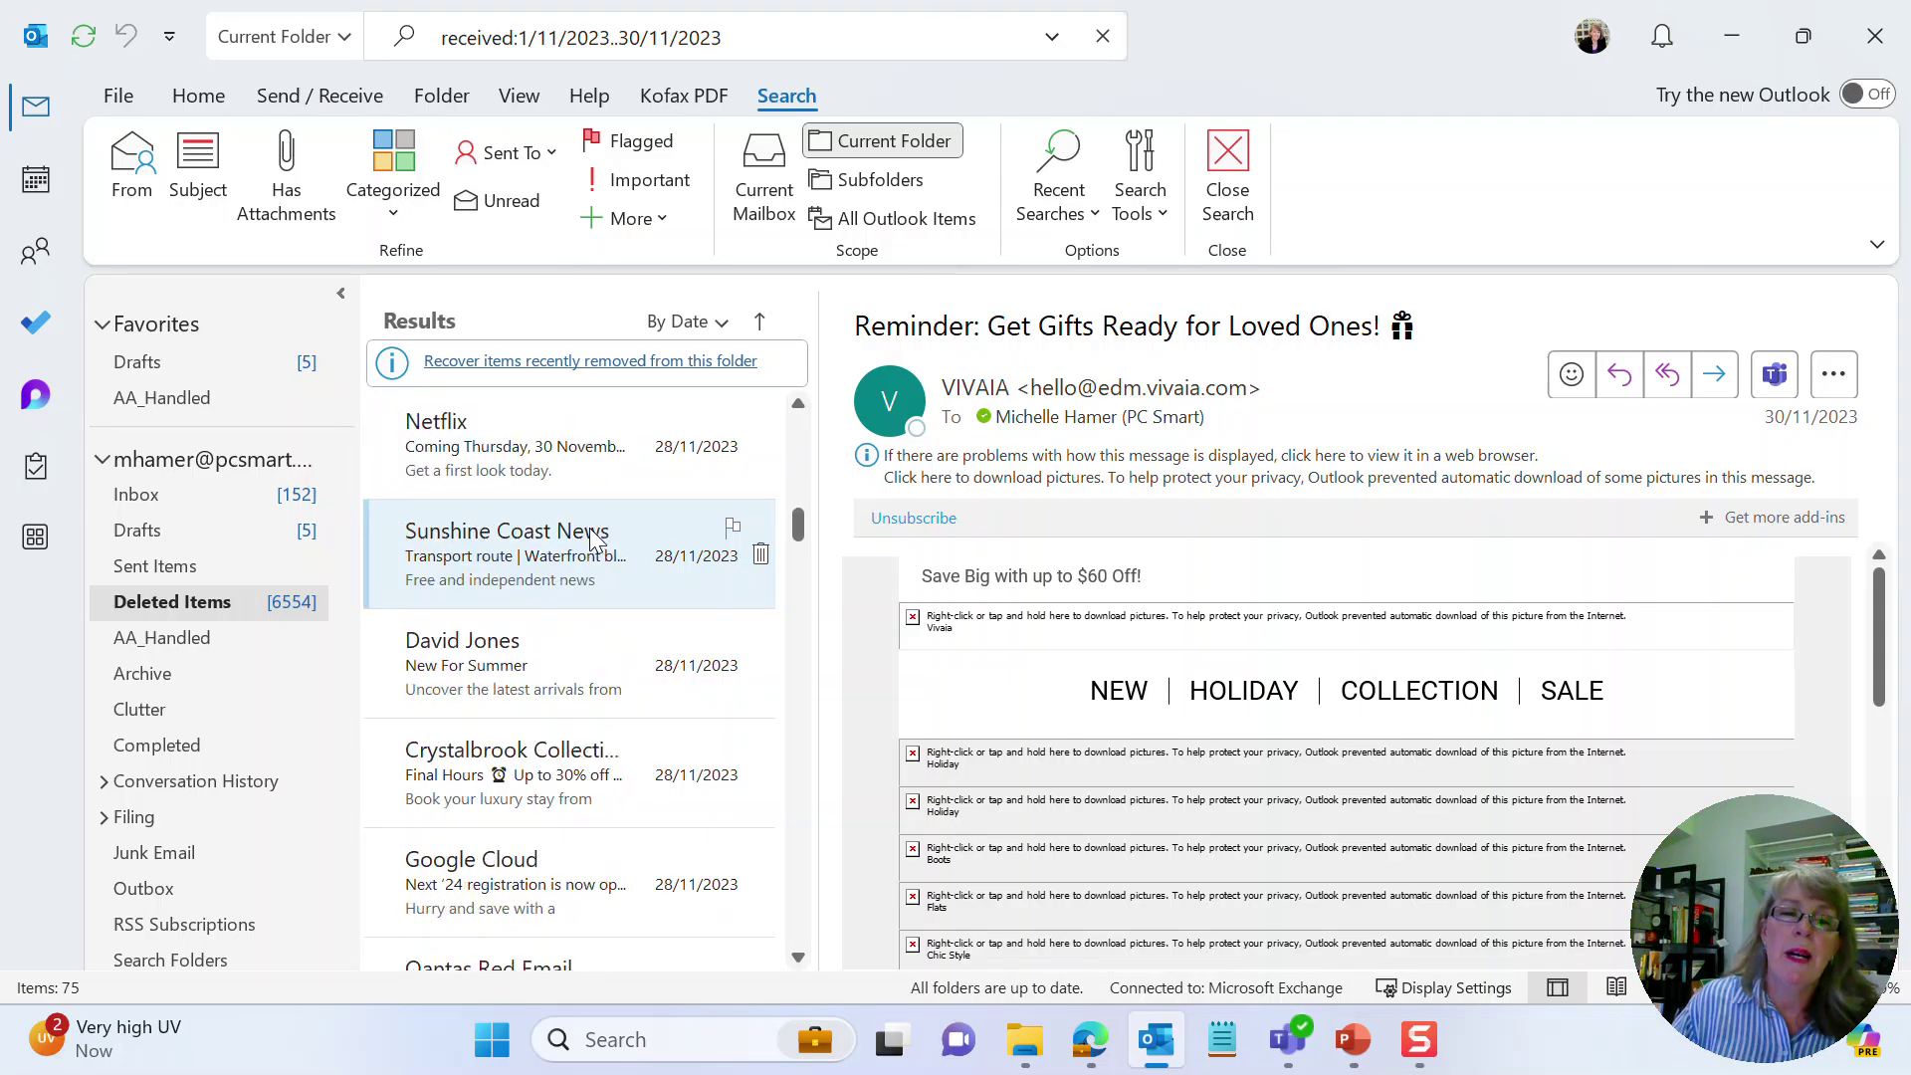
scroll(589, 537, up, 1)
scroll(588, 527, up, 6)
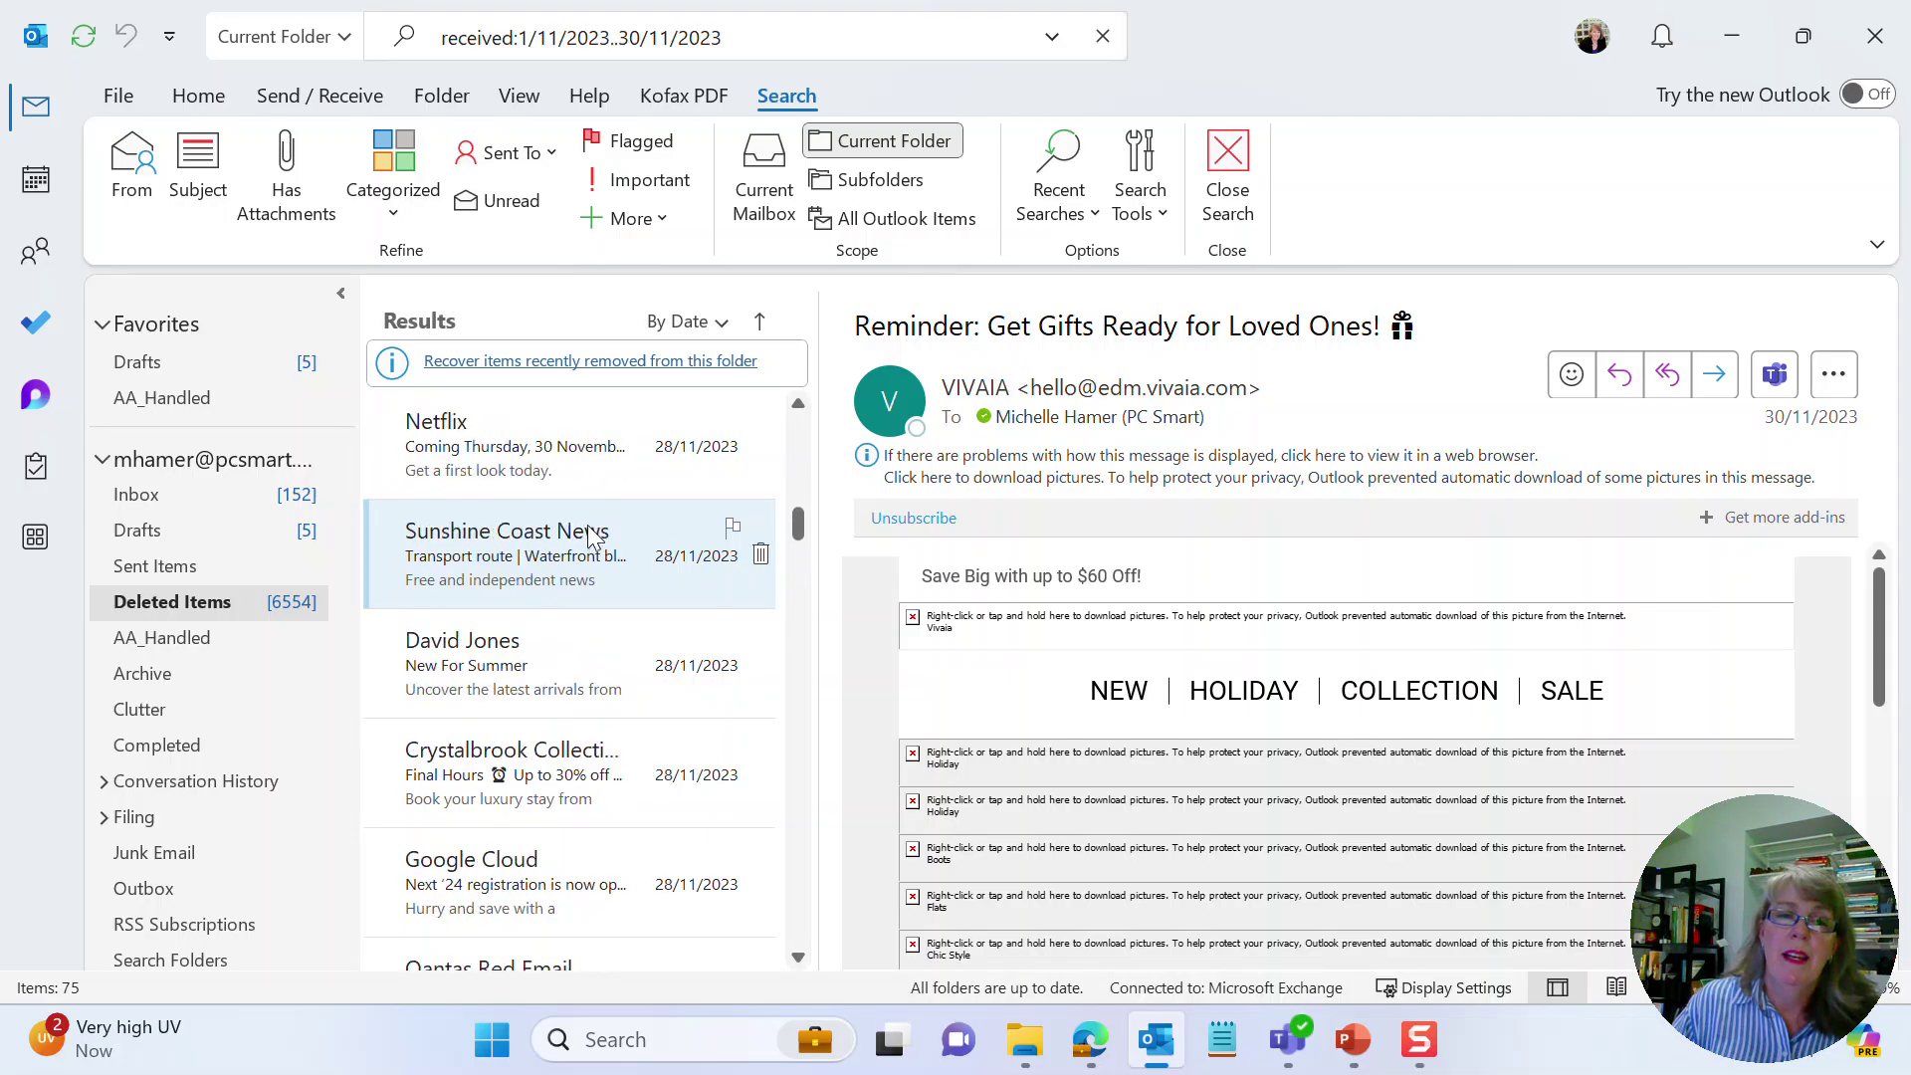
scroll(587, 531, down, 2)
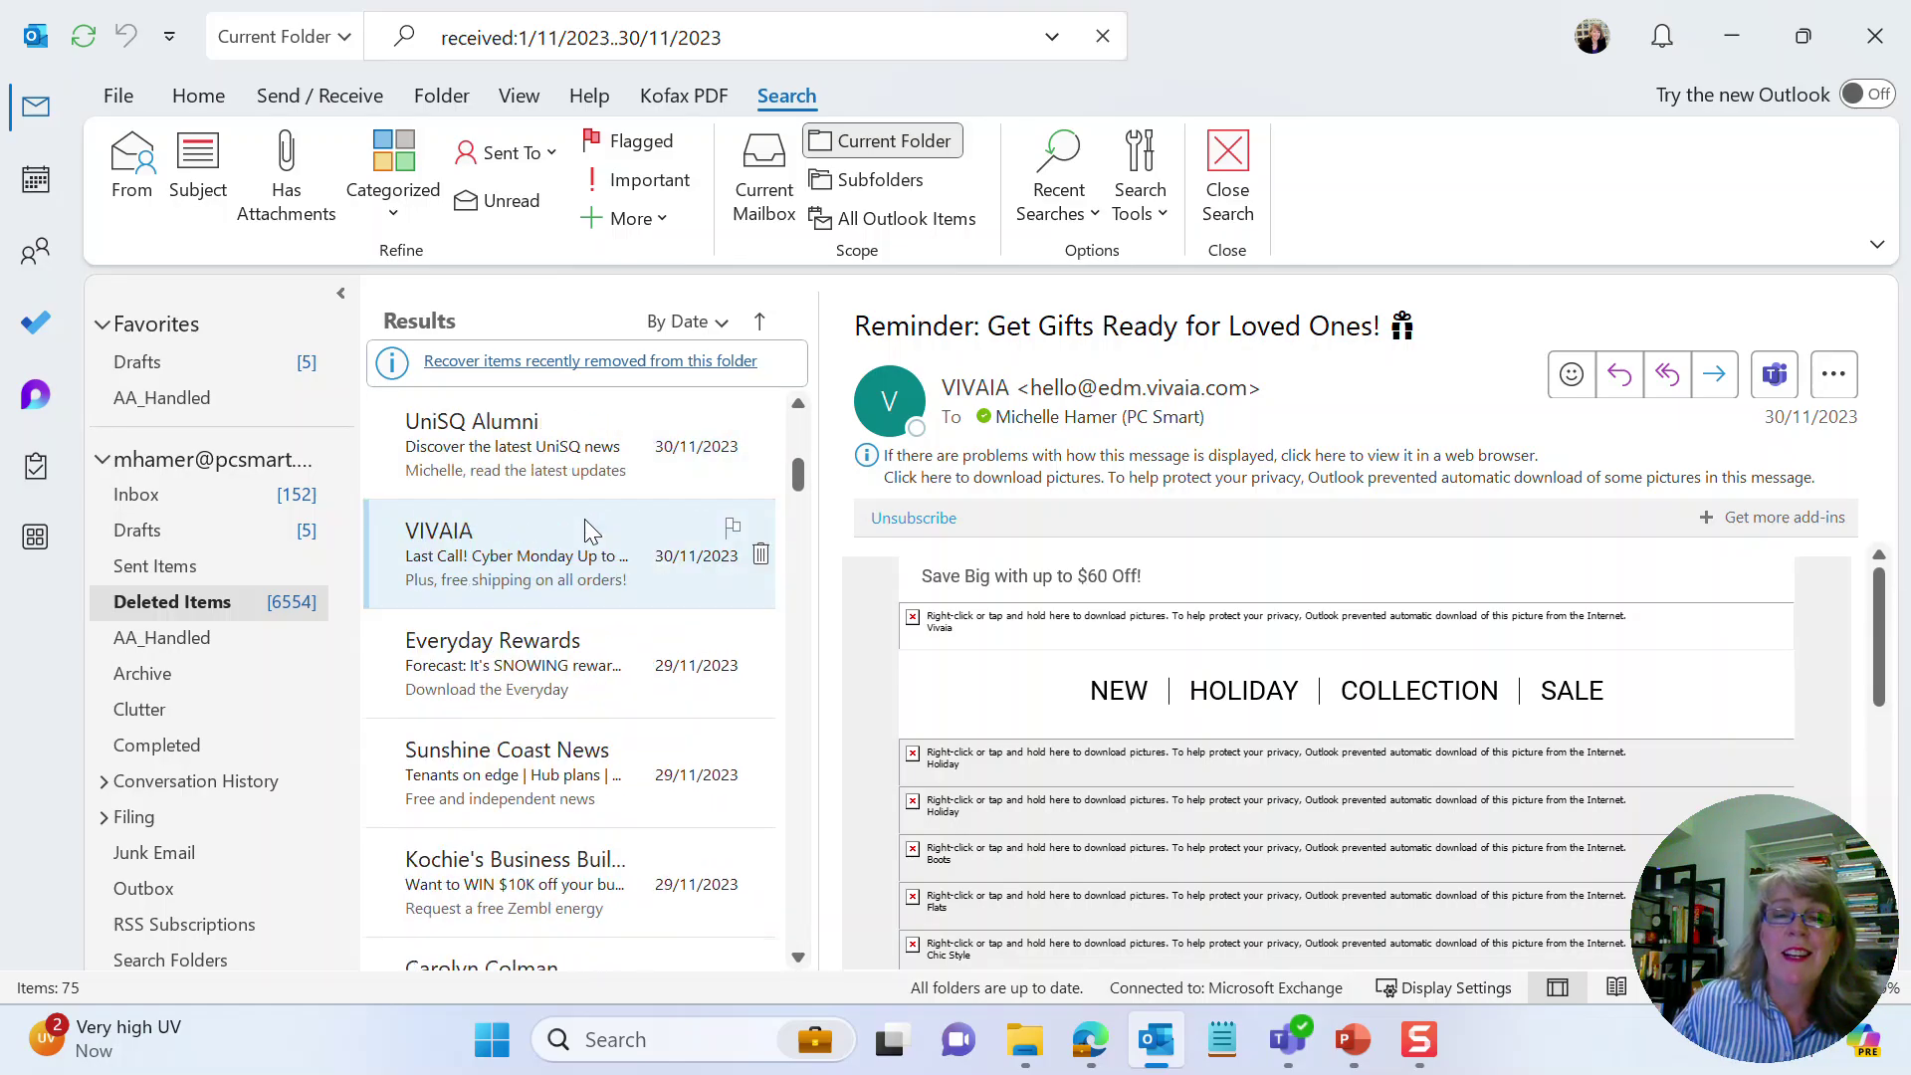
key(ctrl+a)
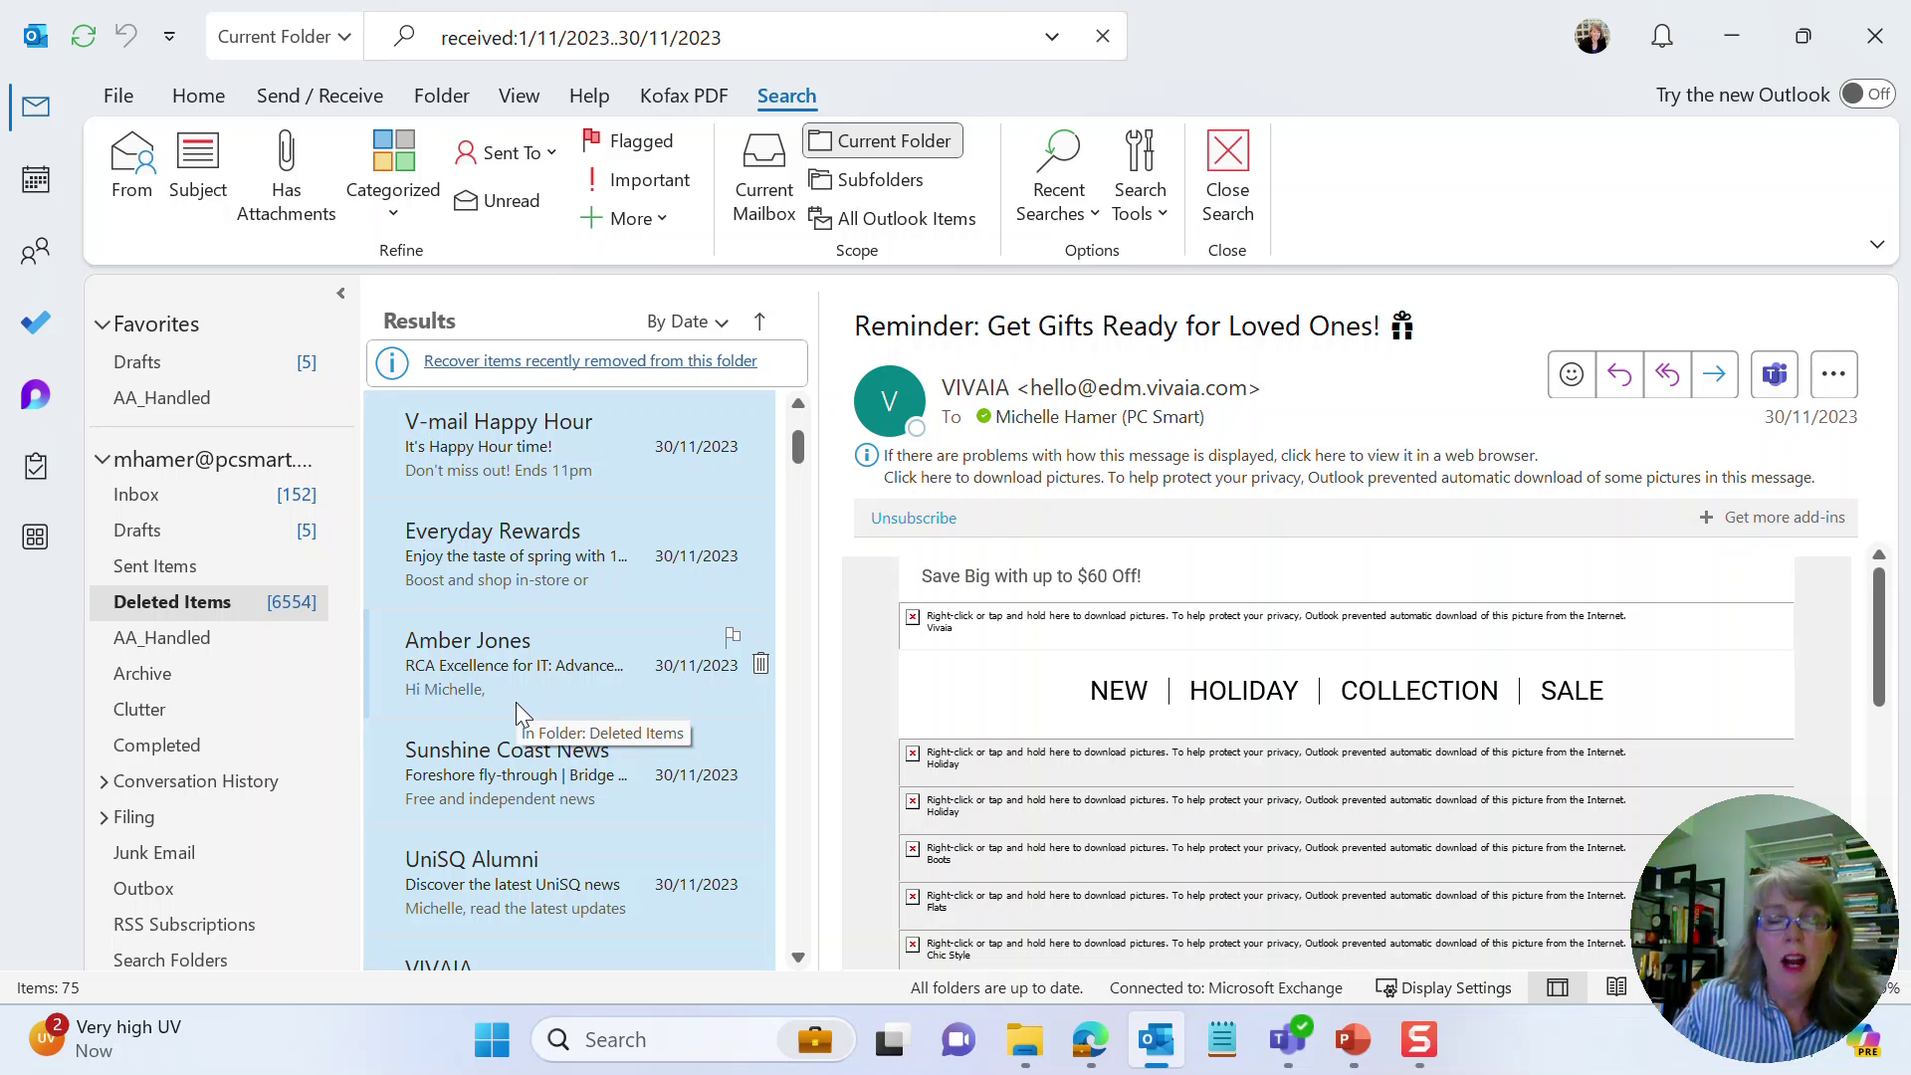
- Permanently delete the selected November results and clear the search, leaving 6519 items
key(Delete)
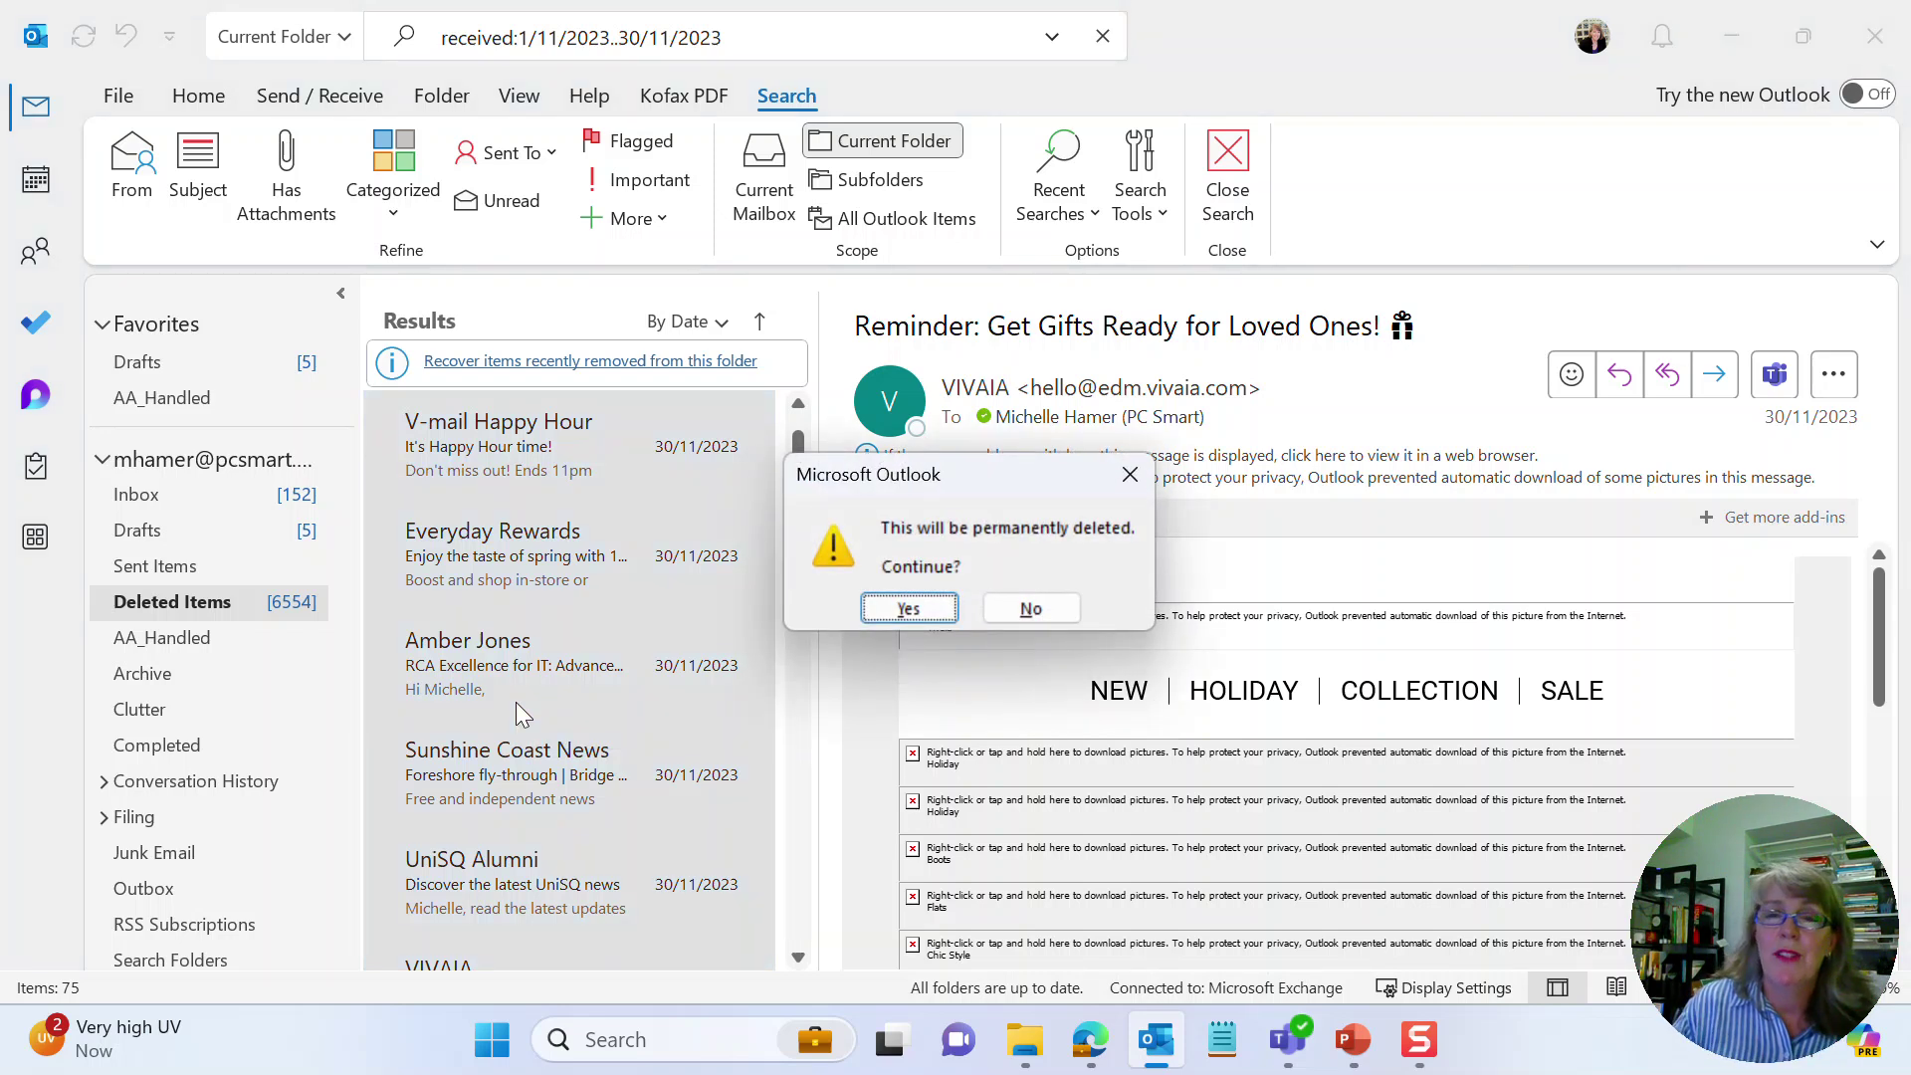
click(908, 608)
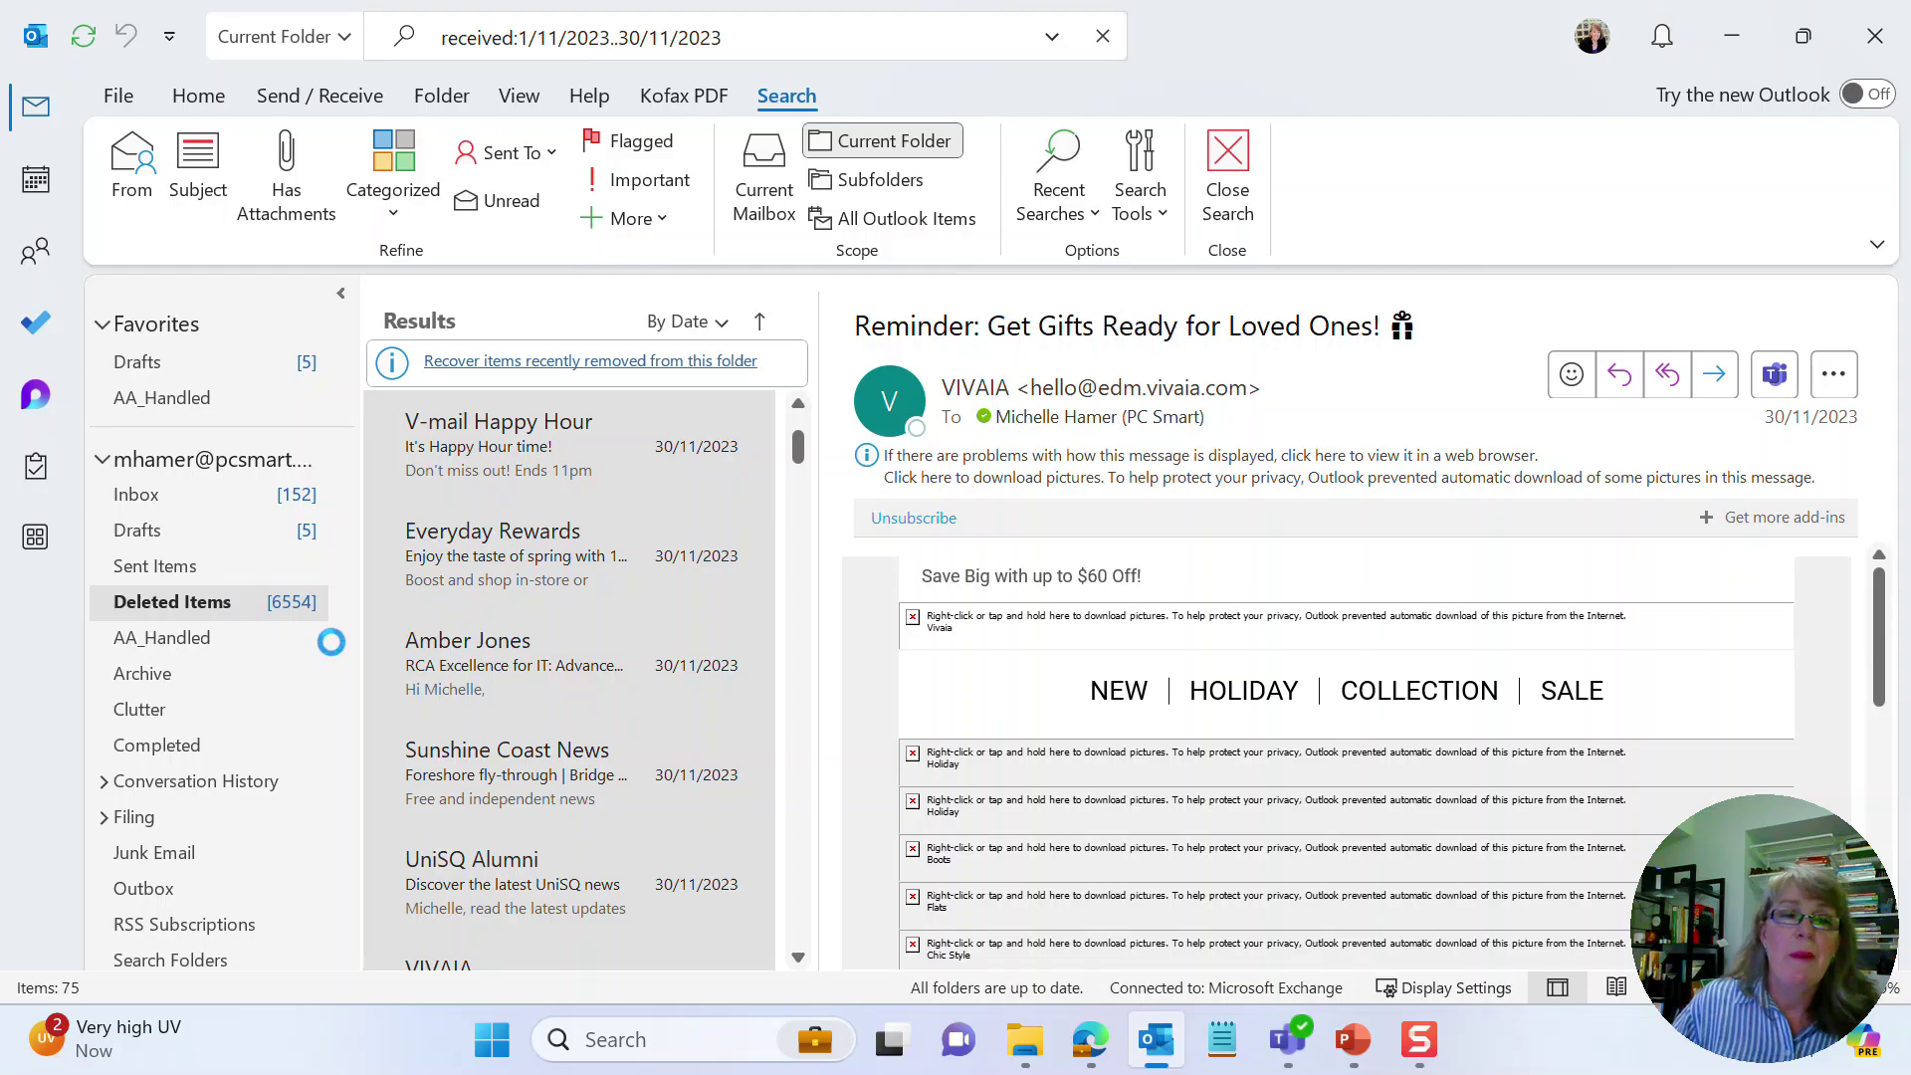
key(Delete)
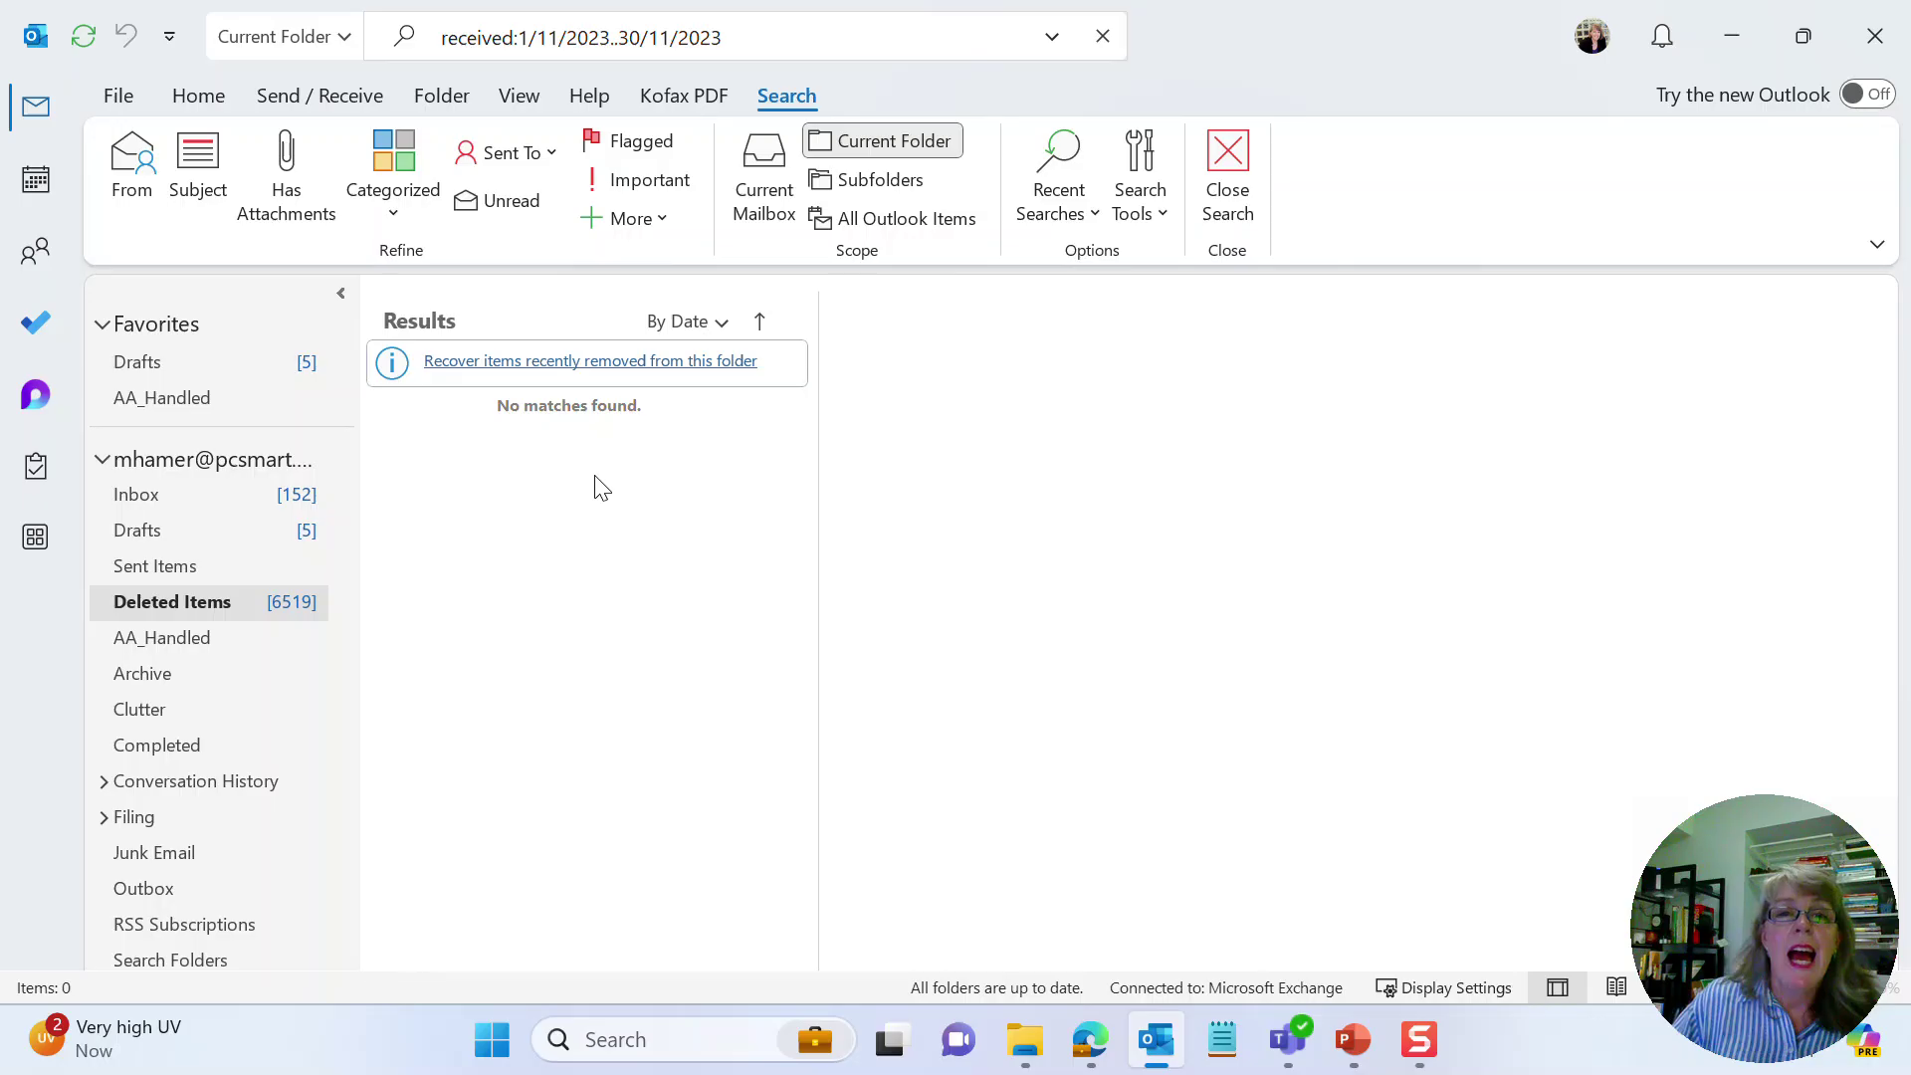
click(1103, 37)
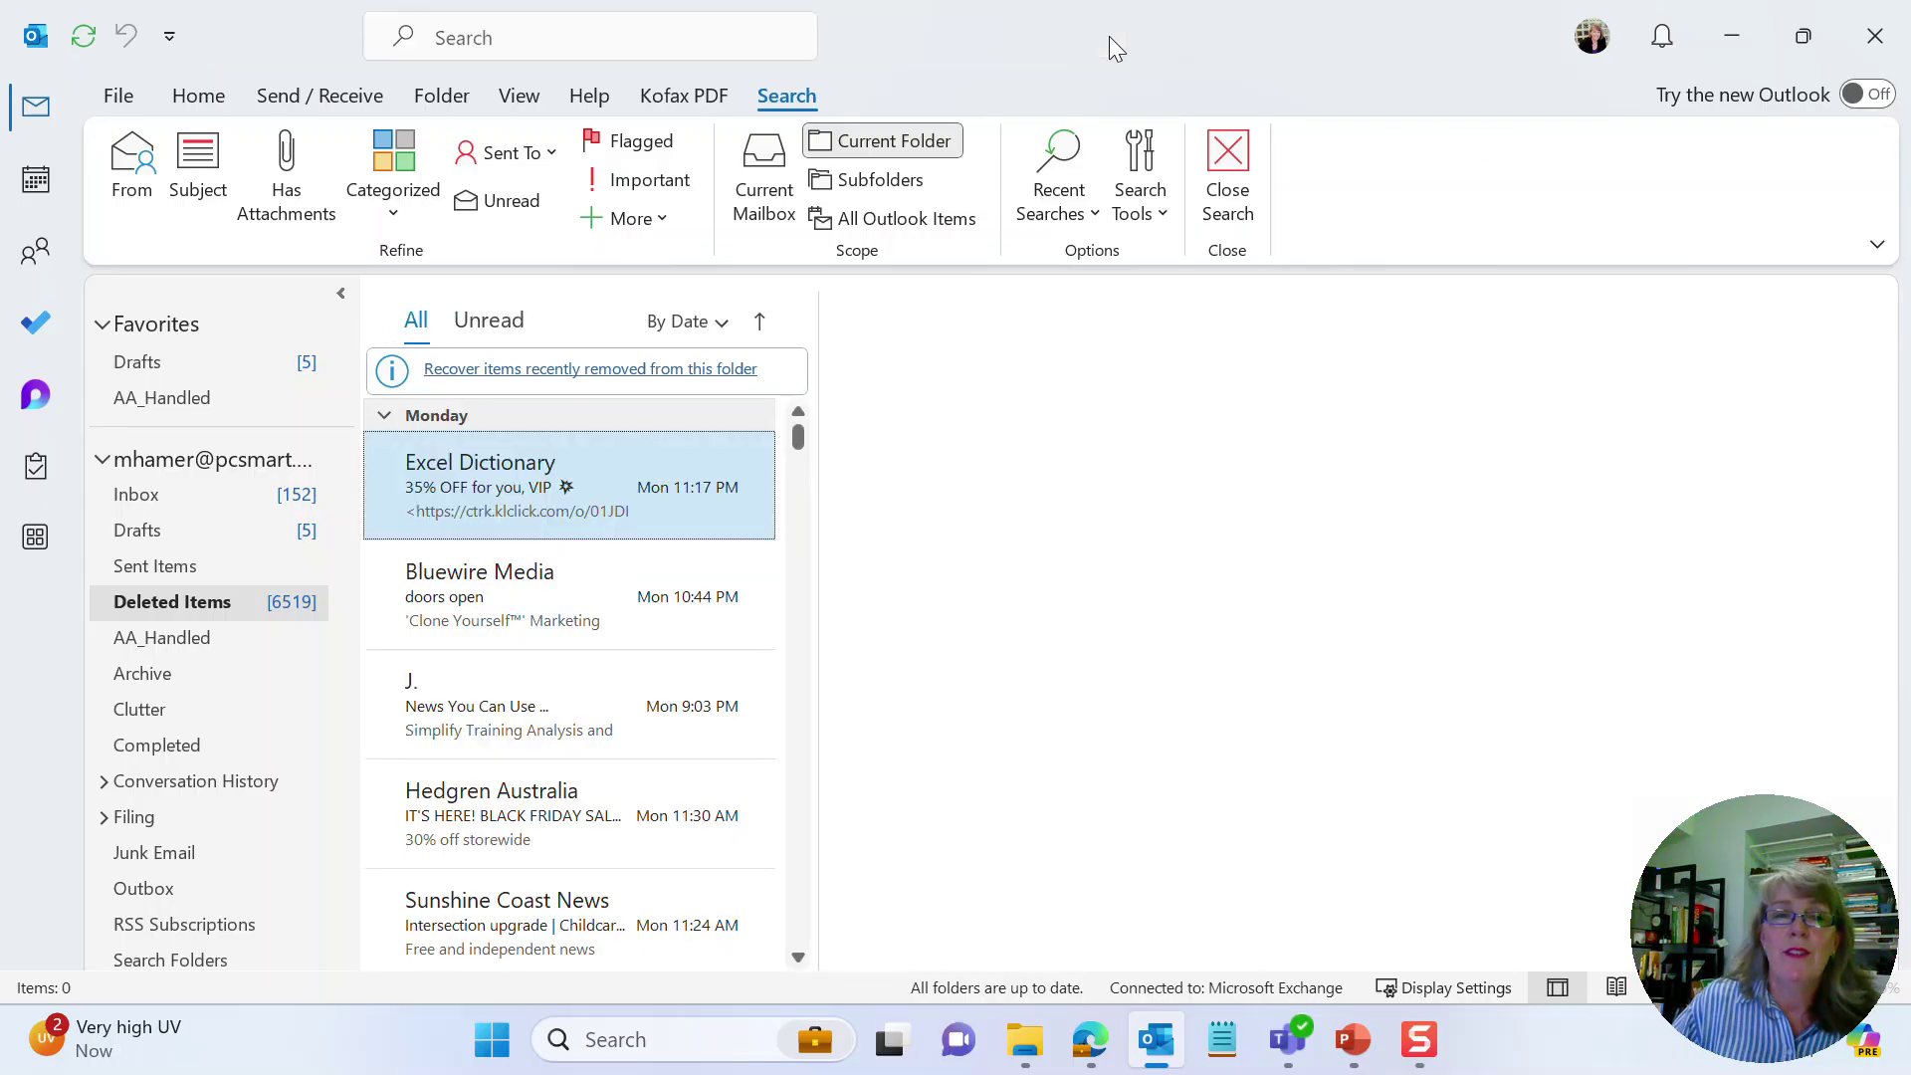
- Jump to the bottom of Deleted Items, where the oldest emails now date from 1/12/2023
key(End)
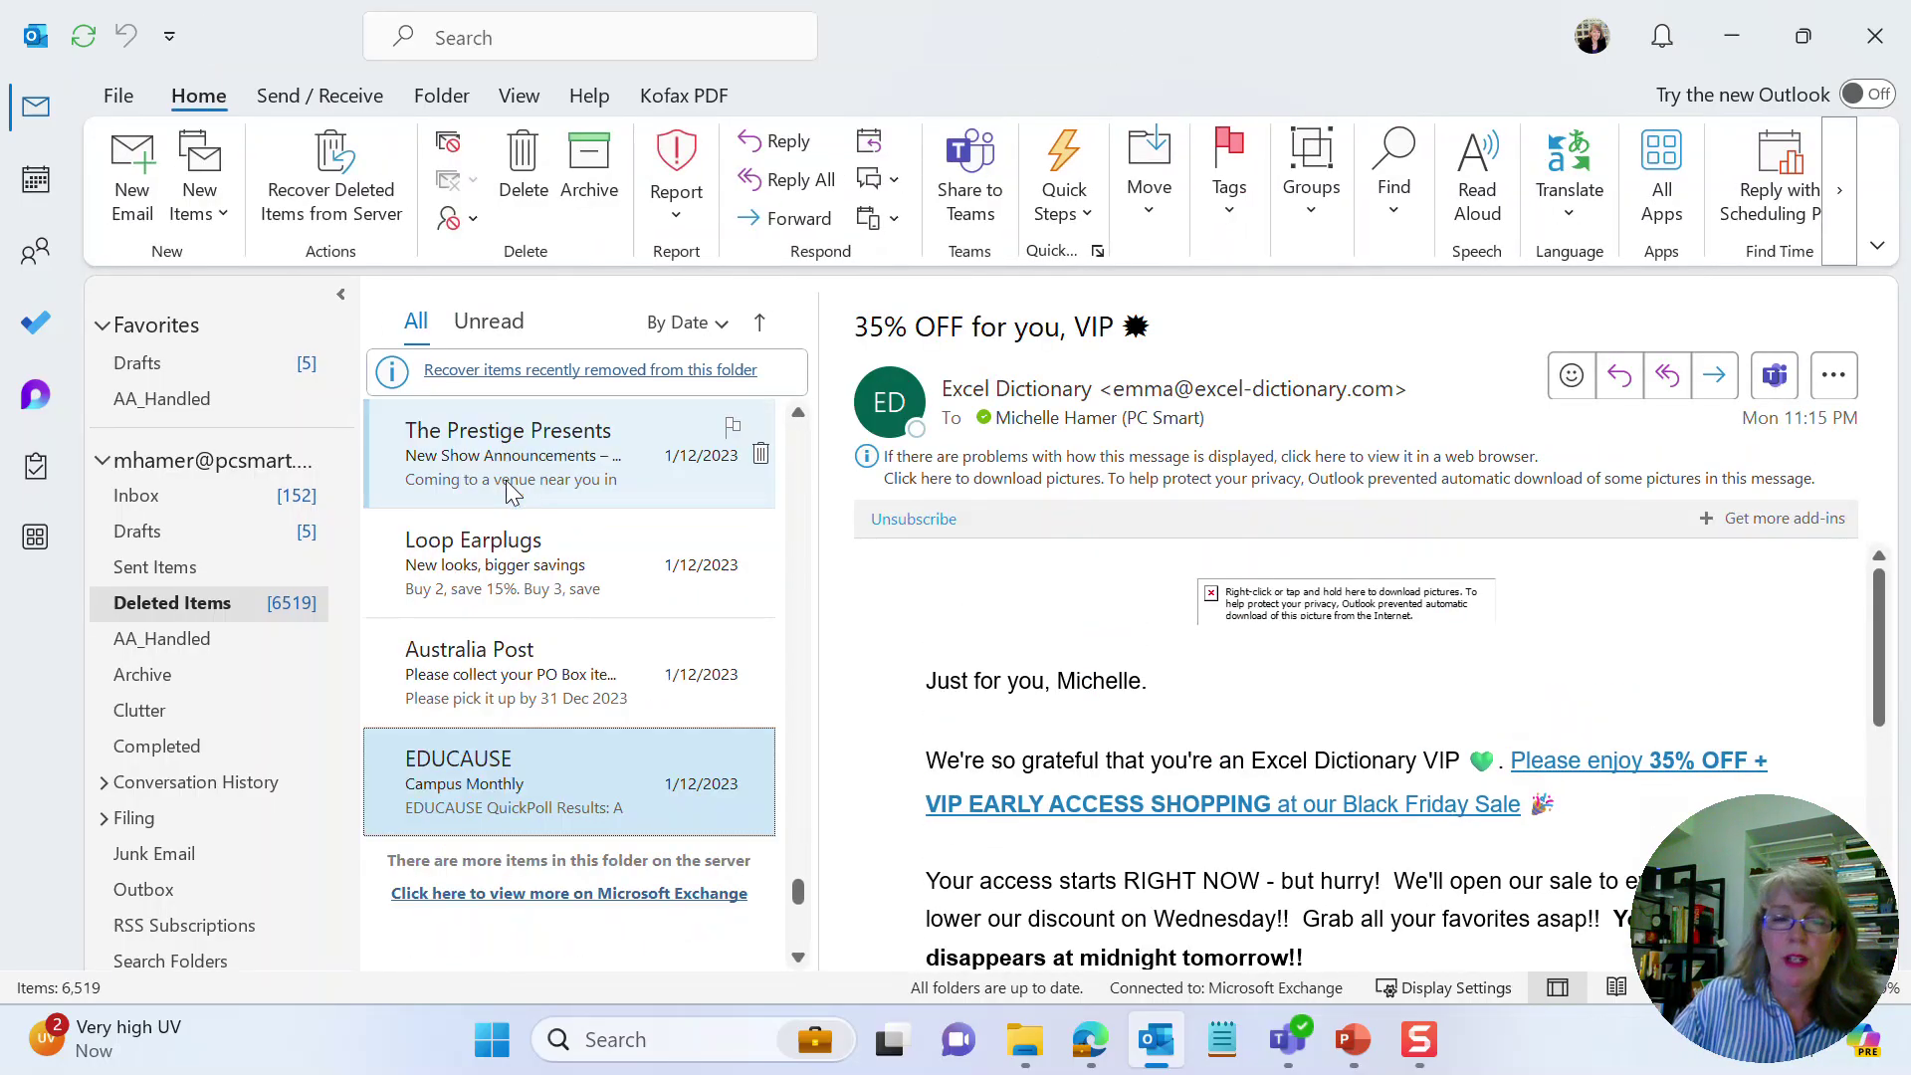